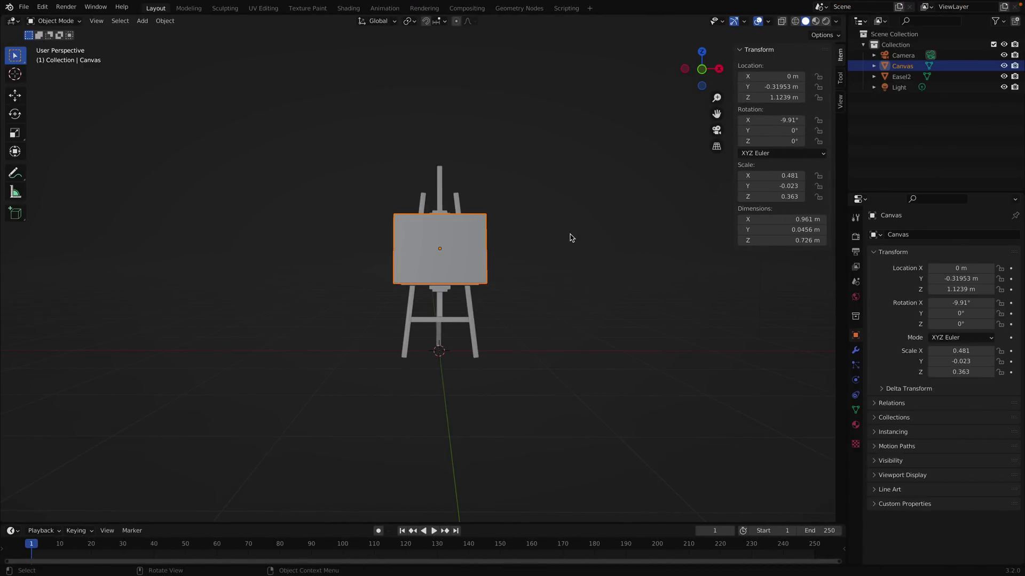
Frame the canvas up close and enlarge the 3D viewport by collapsing the timeline and narrowing the outliner and properties area.
{"action": "scroll", "coordinate": [541, 268], "scroll_direction": "up", "scroll_amount": 6}
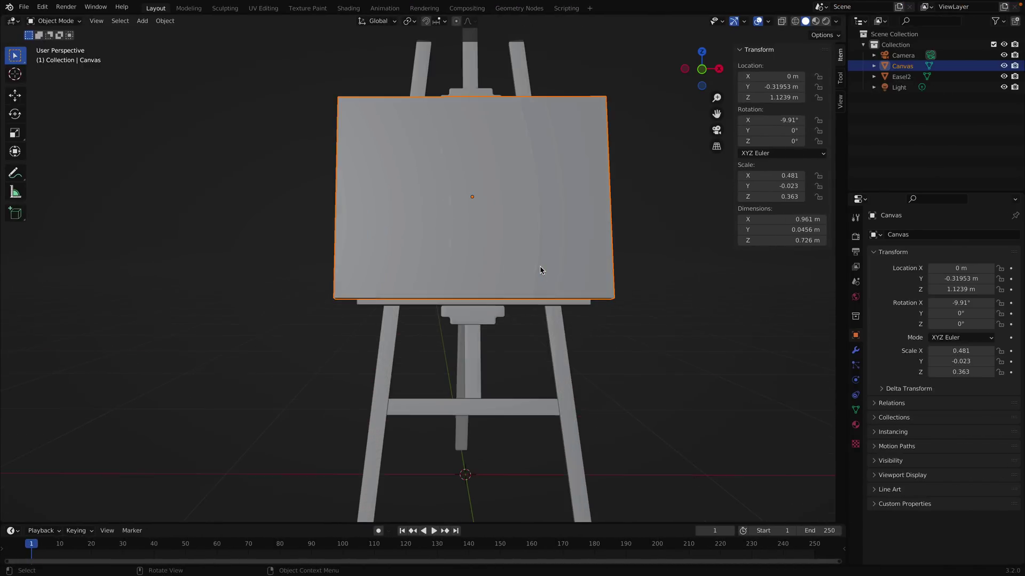
{"action": "scroll", "coordinate": [626, 266], "scroll_direction": "up", "scroll_amount": 3}
{"action": "scroll", "coordinate": [622, 269], "scroll_direction": "up", "scroll_amount": 5}
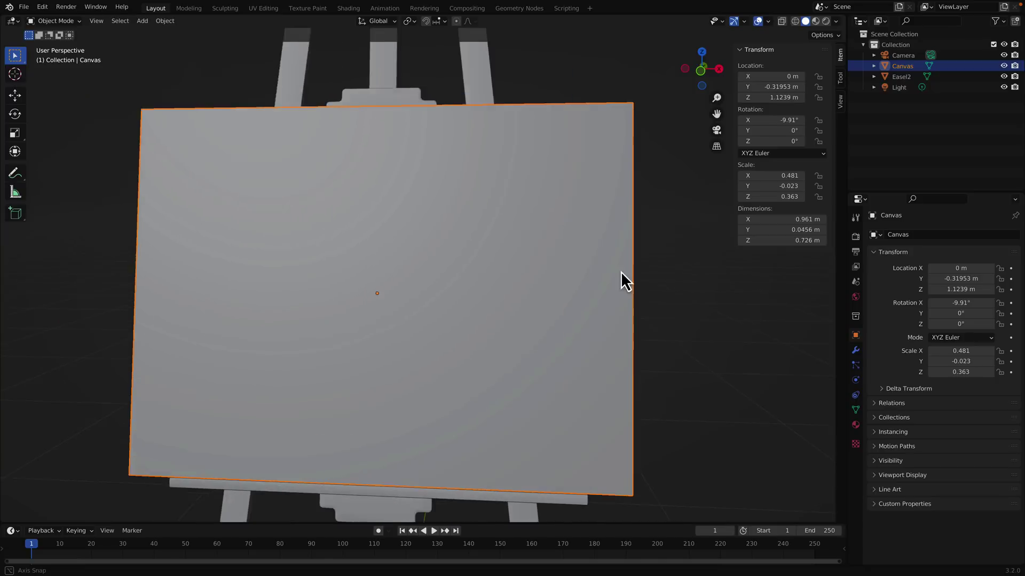
{"action": "middle_click_drag", "start_coordinate": [616, 274], "coordinate": [610, 267]}
{"action": "scroll", "coordinate": [614, 270], "scroll_direction": "up", "scroll_amount": 3}
{"action": "scroll", "coordinate": [613, 270], "scroll_direction": "down", "scroll_amount": 3}
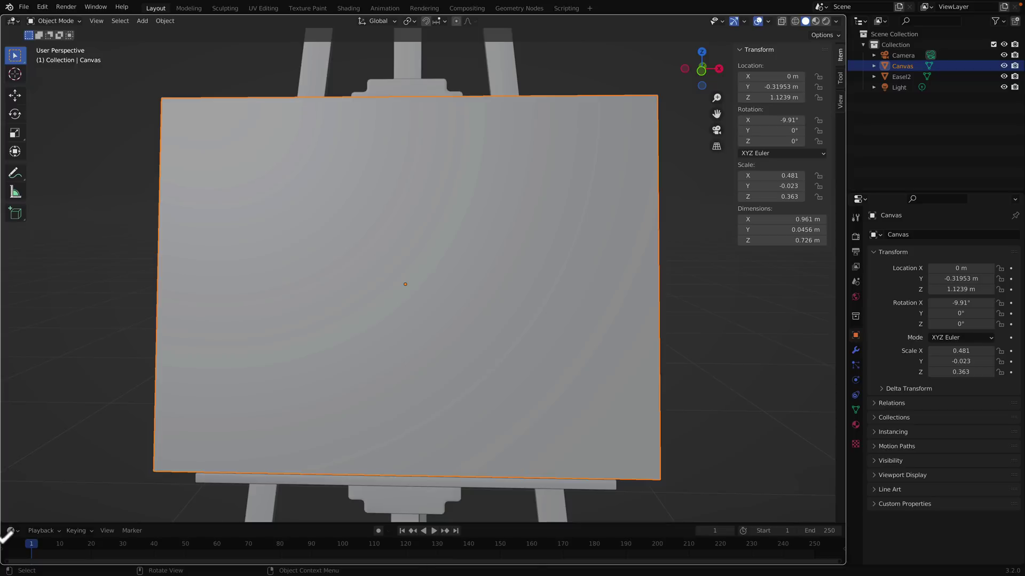
{"action": "left_click_drag", "start_coordinate": [8, 527], "coordinate": [7, 566]}
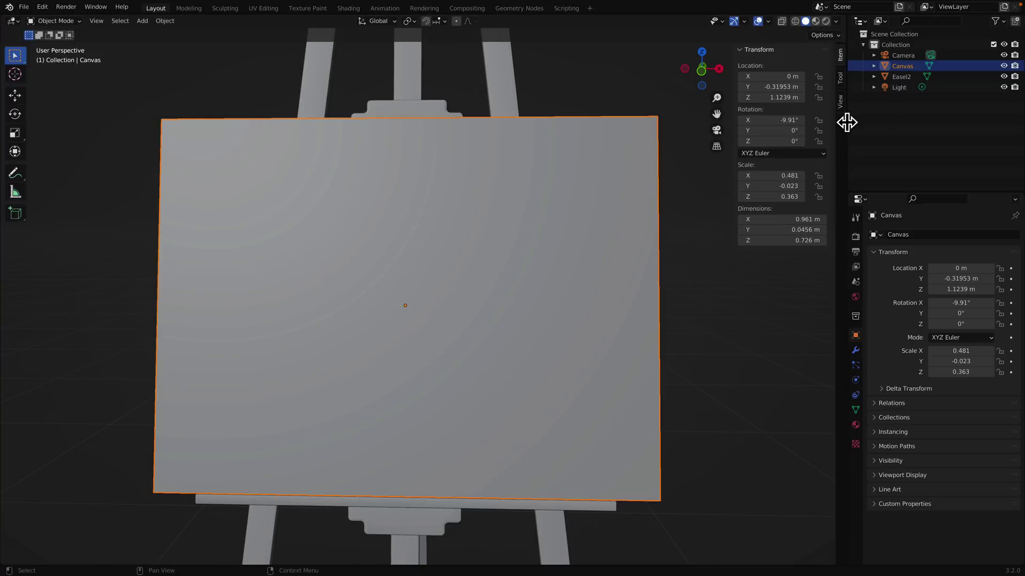
{"action": "left_click_drag", "start_coordinate": [847, 122], "coordinate": [896, 126]}
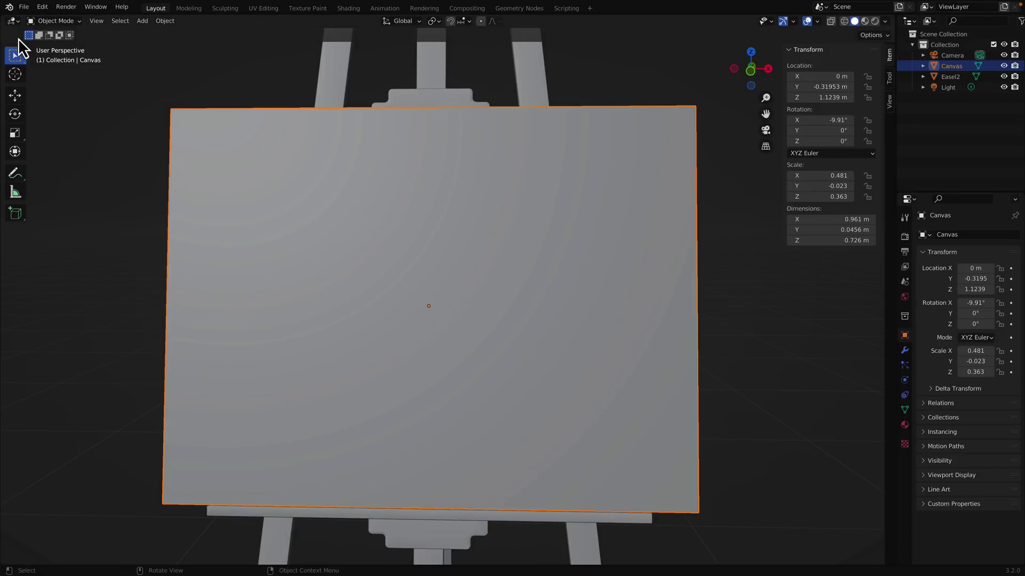
Subdivide the whole canvas mesh seven times in Edit Mode and return to Object Mode.
{"action": "left_click", "coordinate": [56, 24]}
{"action": "left_click", "coordinate": [59, 40]}
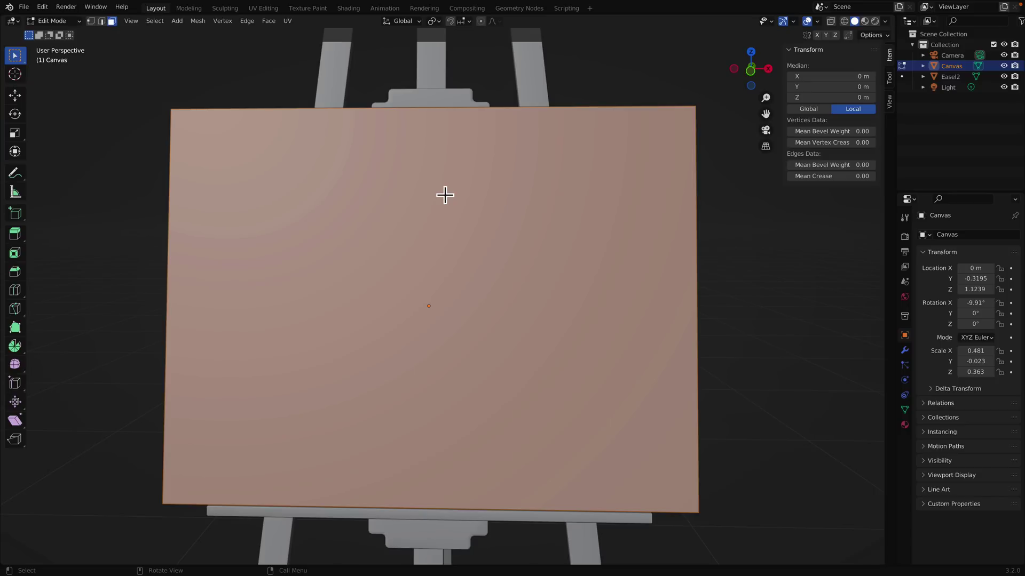
{"action": "key", "text": "F3"}
{"action": "type", "text": "sub"}
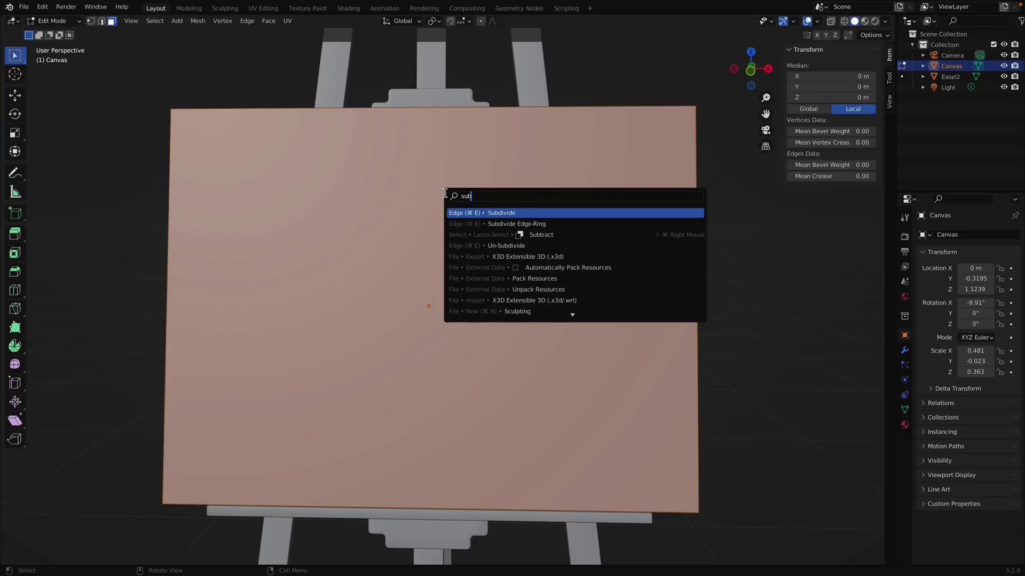
{"action": "key", "text": "Return"}
{"action": "key", "text": "F3"}
{"action": "key", "text": "Return"}
{"action": "key", "text": "F3"}
{"action": "key", "text": "Return"}
{"action": "key", "text": "F3"}
{"action": "key", "text": "Return"}
{"action": "key", "text": "F3"}
{"action": "key", "text": "Return"}
{"action": "key", "text": "F3"}
{"action": "key", "text": "Return"}
{"action": "key", "text": "F3"}
{"action": "key", "text": "Return"}
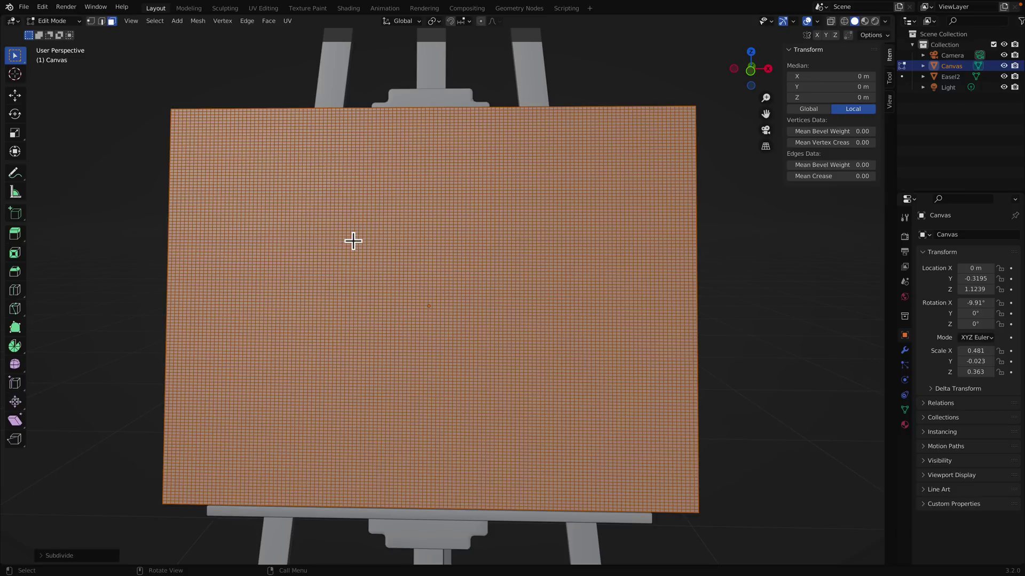
{"action": "left_click", "coordinate": [67, 20]}
{"action": "left_click", "coordinate": [59, 33]}
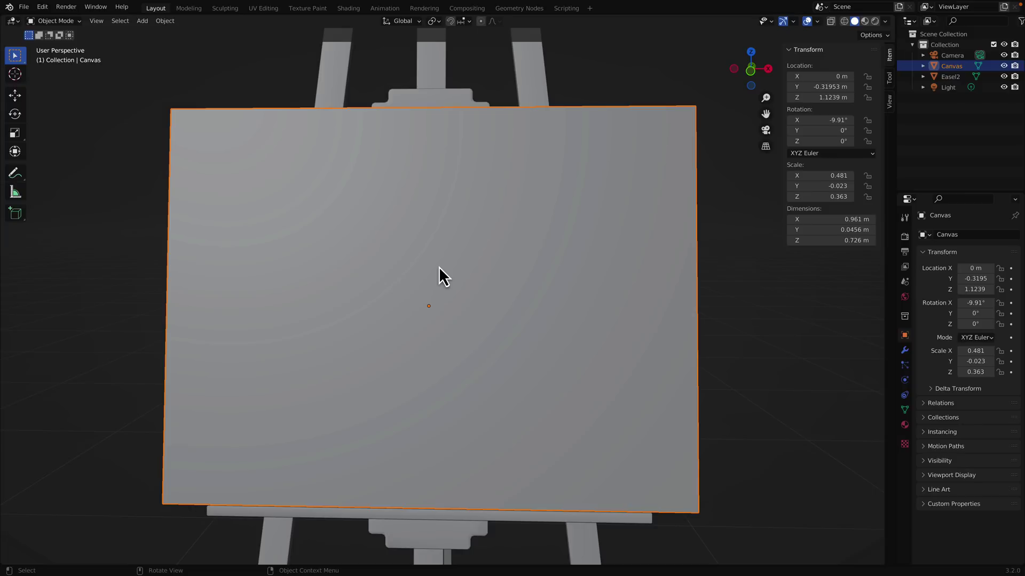
Switch the canvas to Sculpt Mode, show the brush names beside their icons and activate the Paint brush.
{"action": "left_click", "coordinate": [56, 21]}
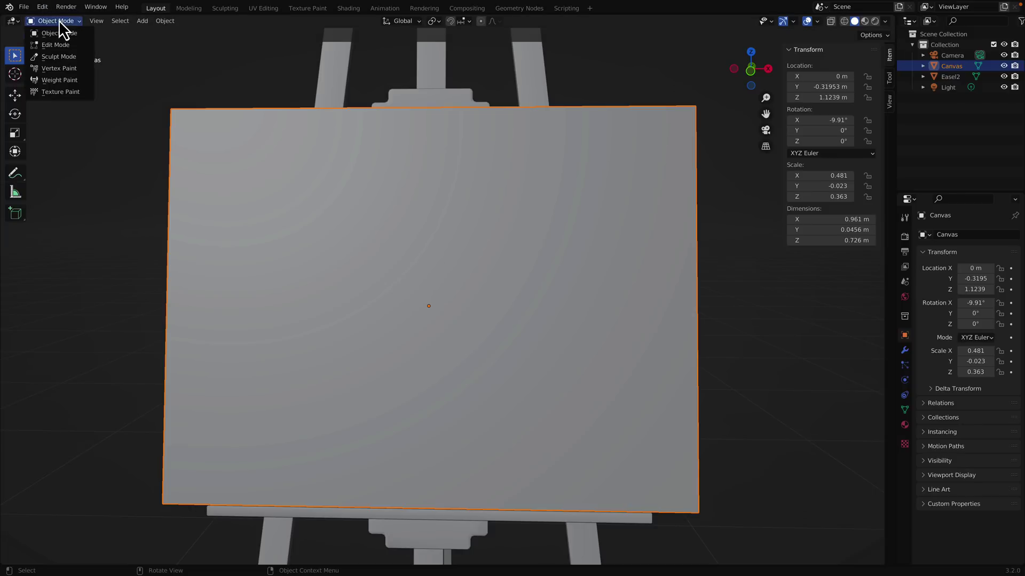
{"action": "left_click", "coordinate": [66, 62]}
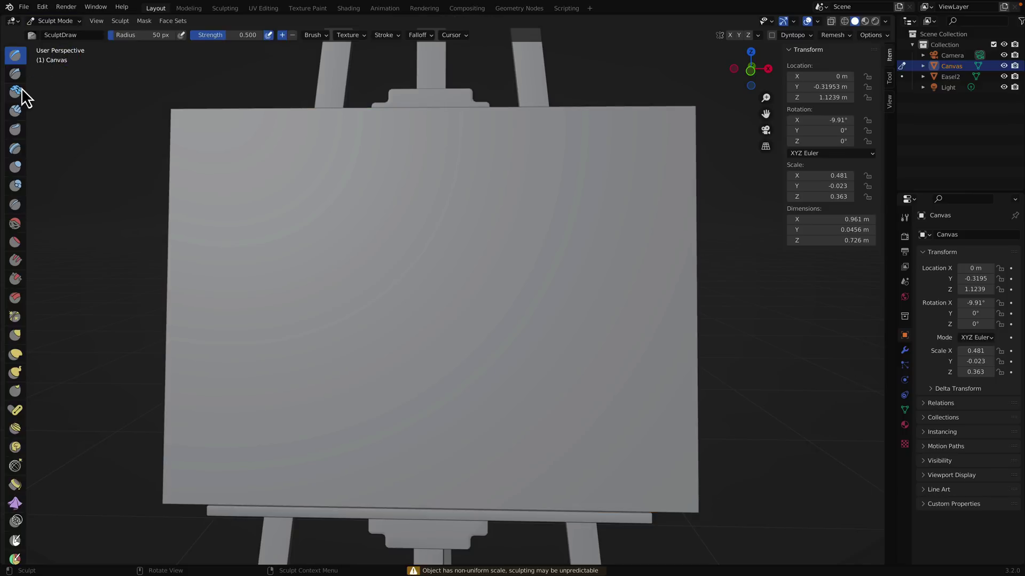
{"action": "left_click_drag", "start_coordinate": [27, 88], "coordinate": [71, 96]}
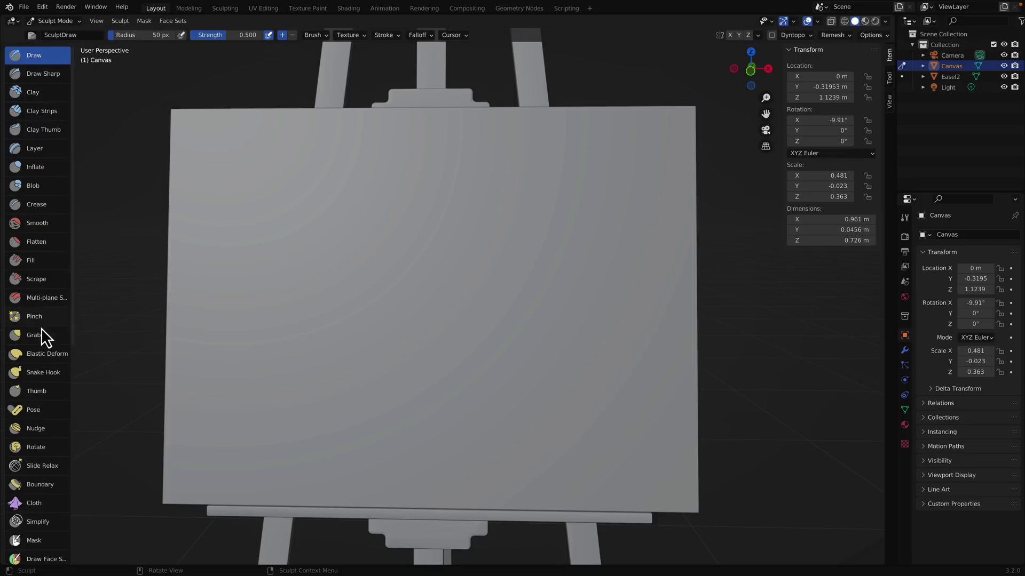
{"action": "scroll", "coordinate": [41, 332], "scroll_direction": "down", "scroll_amount": 3}
{"action": "scroll", "coordinate": [41, 333], "scroll_direction": "down", "scroll_amount": 4}
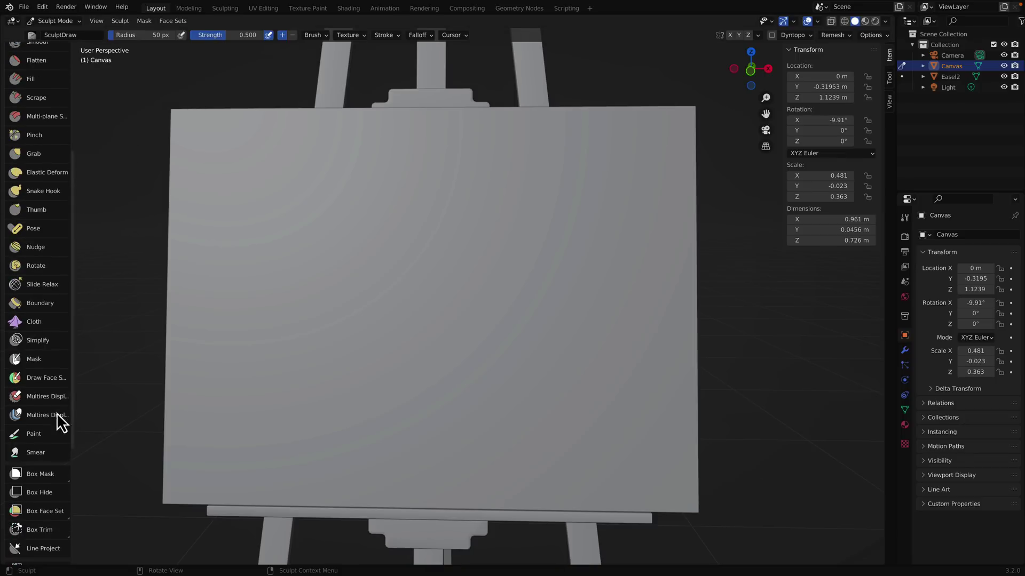
{"action": "left_click", "coordinate": [43, 433]}
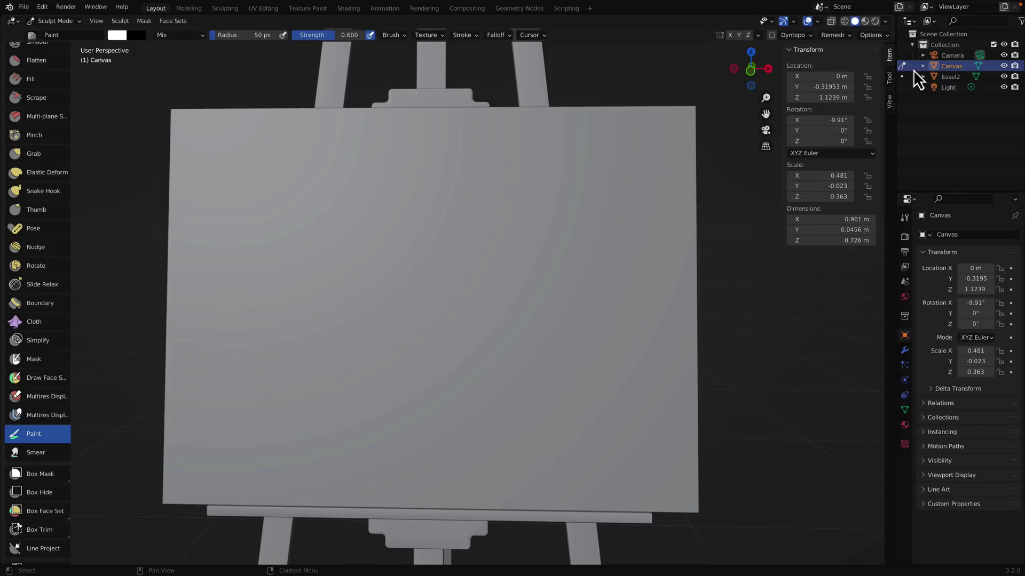
Display the active brush settings, set the paint colour to blue and paint overlapping strokes on the canvas's left side.
{"action": "left_click", "coordinate": [889, 79]}
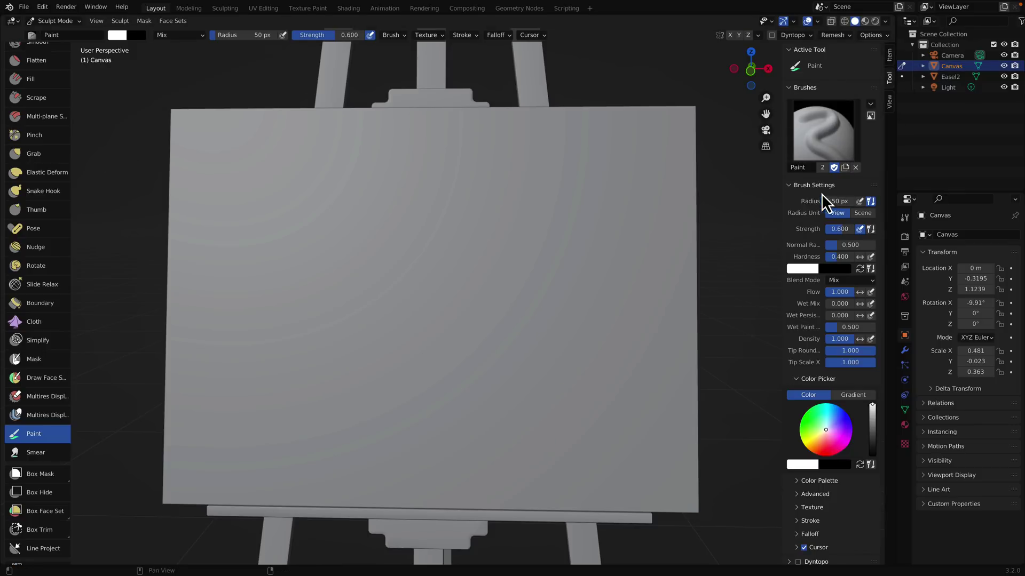
{"action": "left_click_drag", "start_coordinate": [832, 426], "coordinate": [850, 419]}
{"action": "mouse_move", "coordinate": [261, 192]}
{"action": "left_mouse_down"}
{"action": "mouse_move", "coordinate": [281, 218]}
{"action": "mouse_move", "coordinate": [247, 321]}
{"action": "mouse_move", "coordinate": [246, 278]}
{"action": "mouse_move", "coordinate": [251, 350]}
{"action": "mouse_move", "coordinate": [267, 222]}
{"action": "mouse_move", "coordinate": [262, 332]}
{"action": "mouse_move", "coordinate": [229, 412]}
{"action": "mouse_move", "coordinate": [267, 402]}
{"action": "left_mouse_up"}
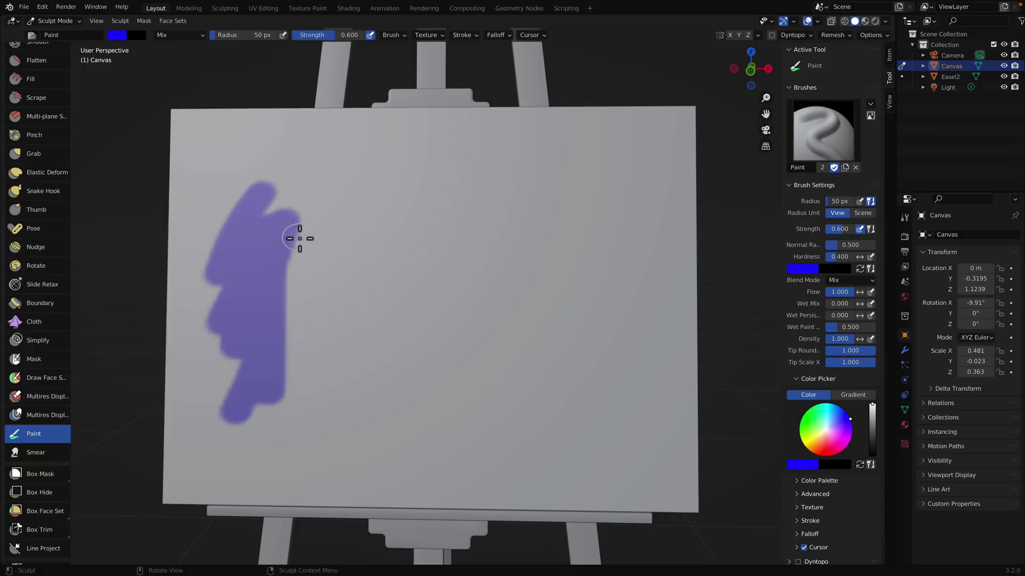
{"action": "mouse_move", "coordinate": [299, 238]}
{"action": "left_mouse_down"}
{"action": "mouse_move", "coordinate": [280, 250]}
{"action": "mouse_move", "coordinate": [309, 220]}
{"action": "mouse_move", "coordinate": [286, 229]}
{"action": "left_mouse_up"}
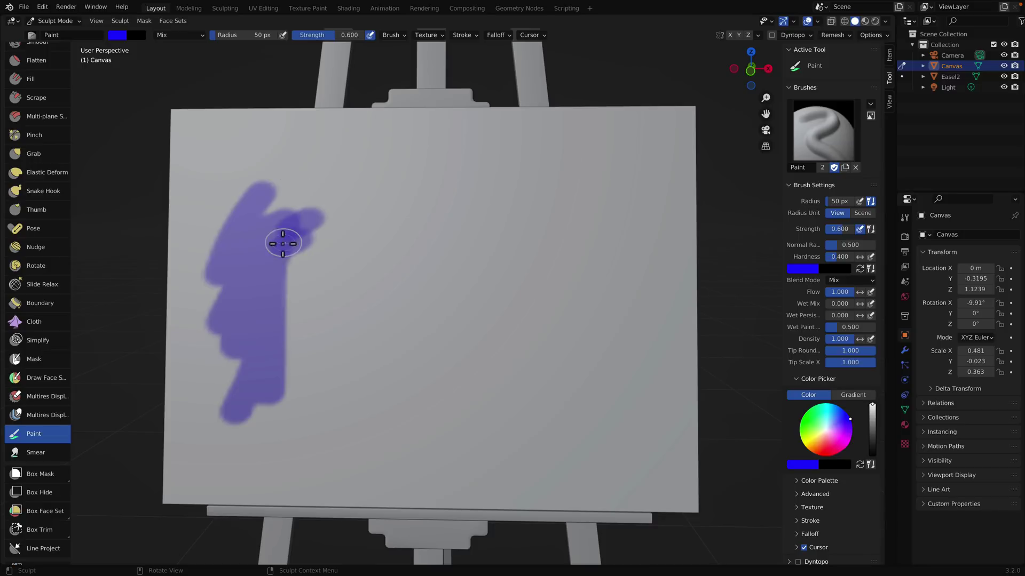
Smear the blue paint with several strokes up, down and across towards the middle of the canvas.
{"action": "left_click", "coordinate": [21, 454]}
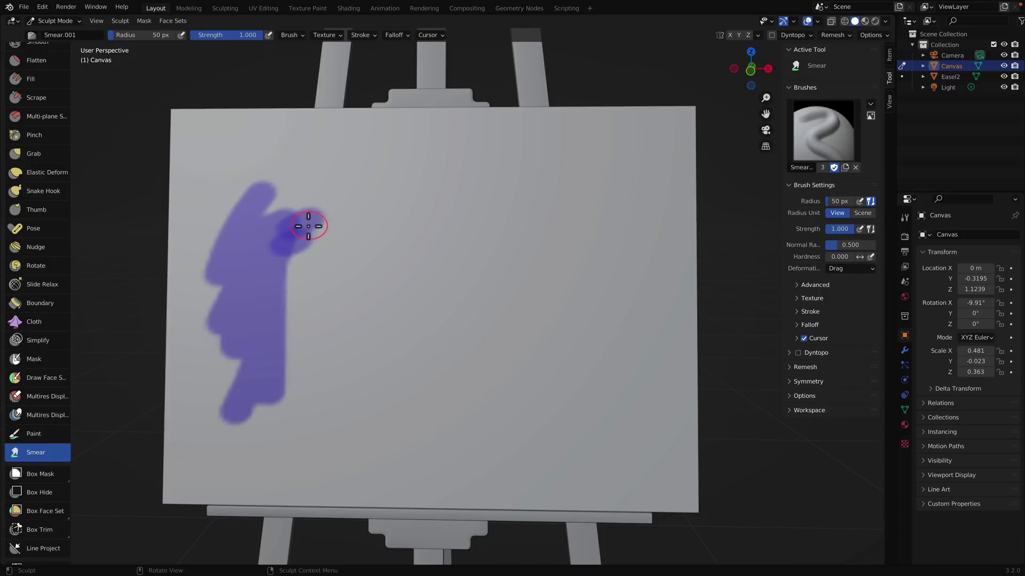
{"action": "mouse_move", "coordinate": [309, 277]}
{"action": "left_mouse_down"}
{"action": "mouse_move", "coordinate": [276, 236]}
{"action": "mouse_move", "coordinate": [284, 228]}
{"action": "mouse_move", "coordinate": [266, 249]}
{"action": "mouse_move", "coordinate": [268, 236]}
{"action": "mouse_move", "coordinate": [285, 272]}
{"action": "mouse_move", "coordinate": [266, 283]}
{"action": "mouse_move", "coordinate": [294, 282]}
{"action": "mouse_move", "coordinate": [251, 311]}
{"action": "mouse_move", "coordinate": [315, 265]}
{"action": "mouse_move", "coordinate": [266, 294]}
{"action": "mouse_move", "coordinate": [344, 219]}
{"action": "mouse_move", "coordinate": [184, 308]}
{"action": "mouse_move", "coordinate": [262, 211]}
{"action": "mouse_move", "coordinate": [320, 168]}
{"action": "left_mouse_up"}
{"action": "mouse_move", "coordinate": [223, 320]}
{"action": "left_mouse_down"}
{"action": "mouse_move", "coordinate": [347, 193]}
{"action": "mouse_move", "coordinate": [450, 290]}
{"action": "mouse_move", "coordinate": [286, 382]}
{"action": "mouse_move", "coordinate": [473, 427]}
{"action": "left_mouse_up"}
{"action": "left_click_drag", "start_coordinate": [257, 198], "coordinate": [366, 341]}
{"action": "mouse_move", "coordinate": [303, 201]}
{"action": "left_mouse_down"}
{"action": "mouse_move", "coordinate": [338, 450]}
{"action": "mouse_move", "coordinate": [330, 488]}
{"action": "left_mouse_up"}
Return to the Paint brush, expand its colour palette options and set the paint colour to red.
{"action": "left_click", "coordinate": [32, 433]}
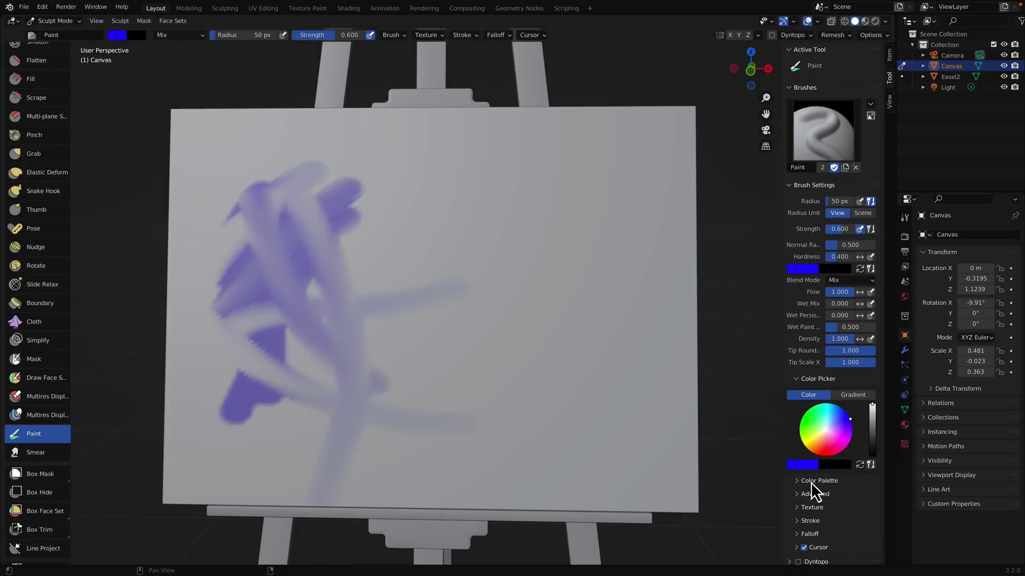
{"action": "left_click", "coordinate": [796, 482]}
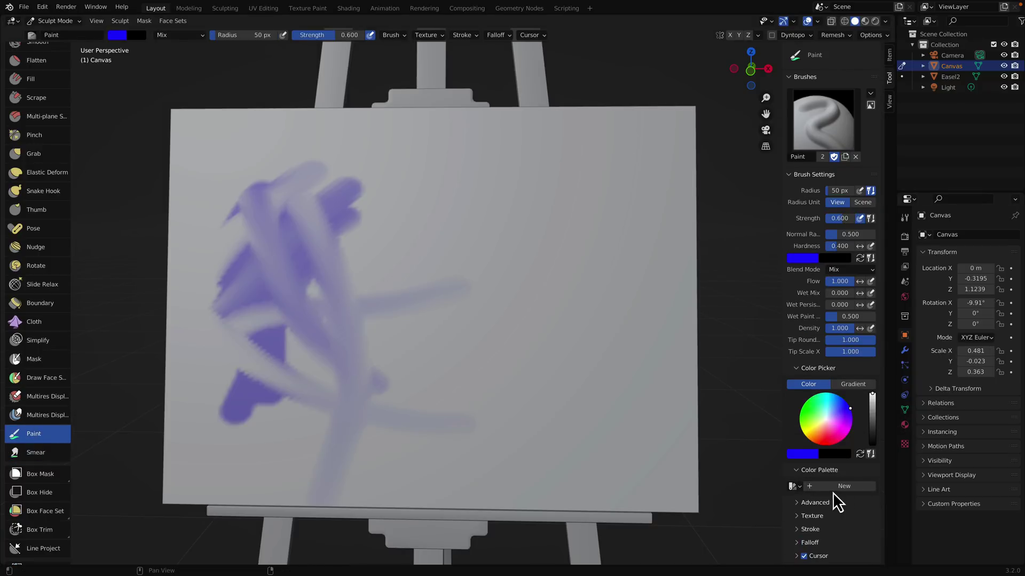
{"action": "left_click", "coordinate": [828, 443]}
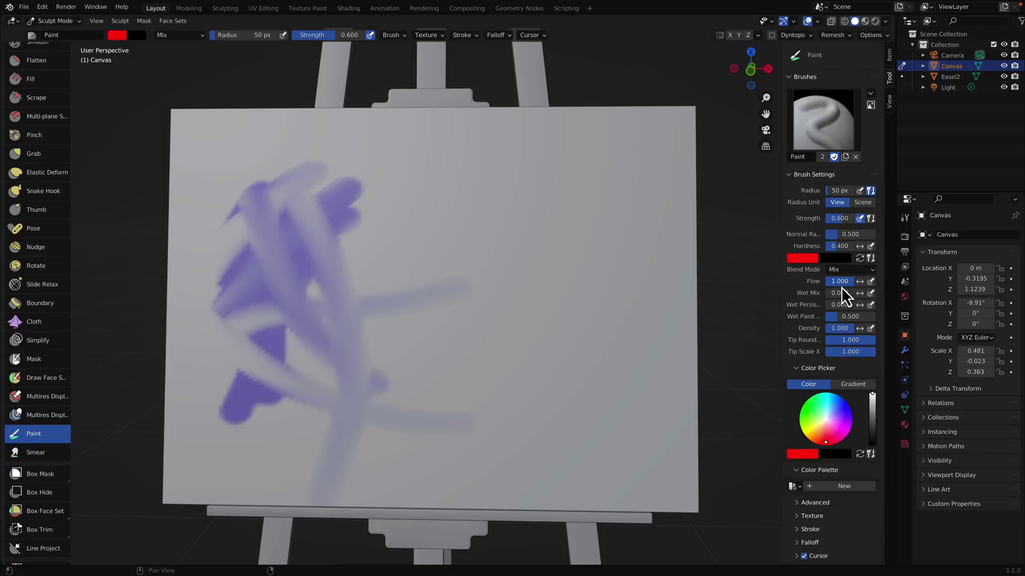
{"action": "double_click", "coordinate": [808, 157]}
{"action": "left_click", "coordinate": [33, 36]}
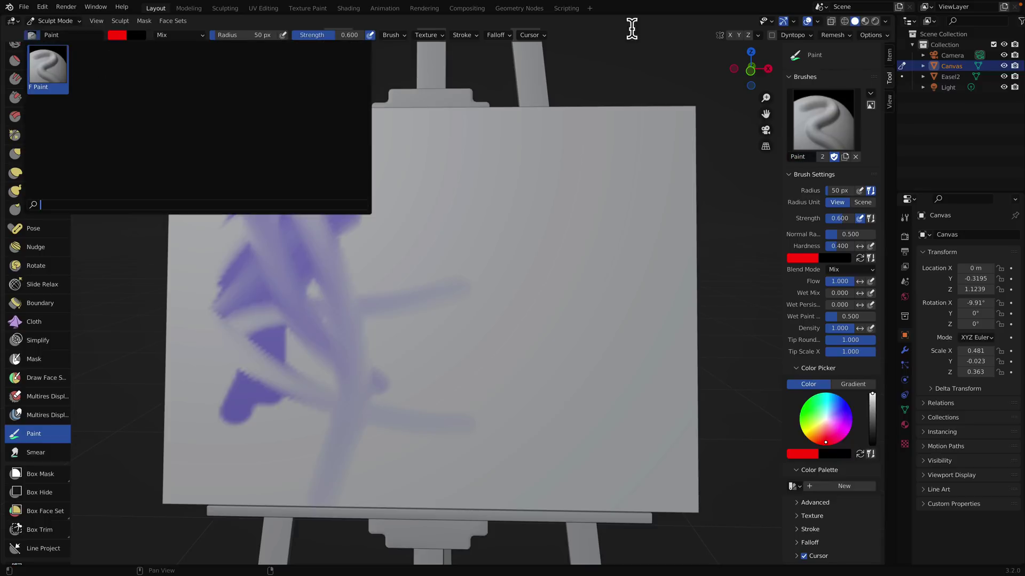
{"action": "left_click", "coordinate": [440, 37]}
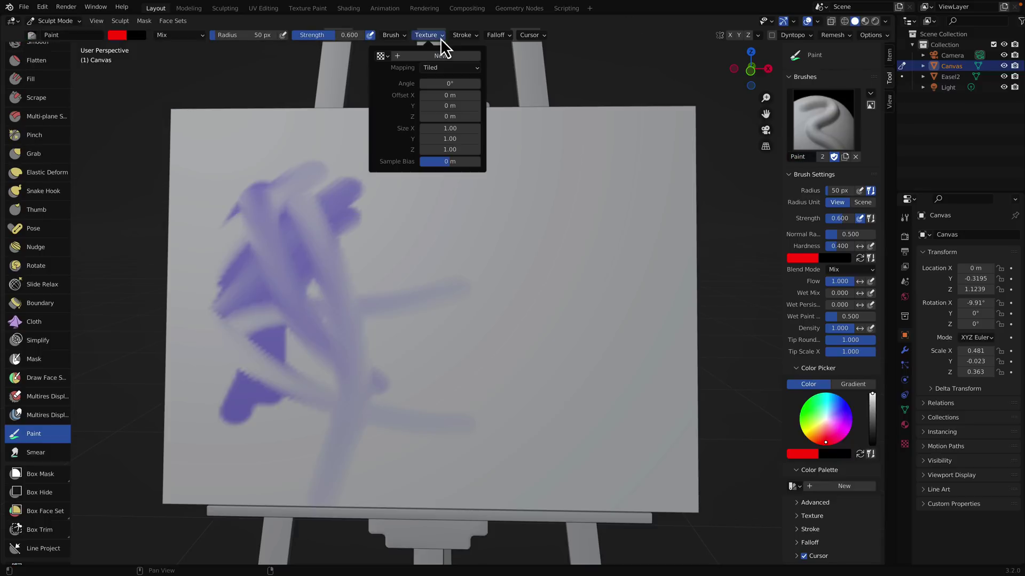
{"action": "mouse_move", "coordinate": [475, 36]}
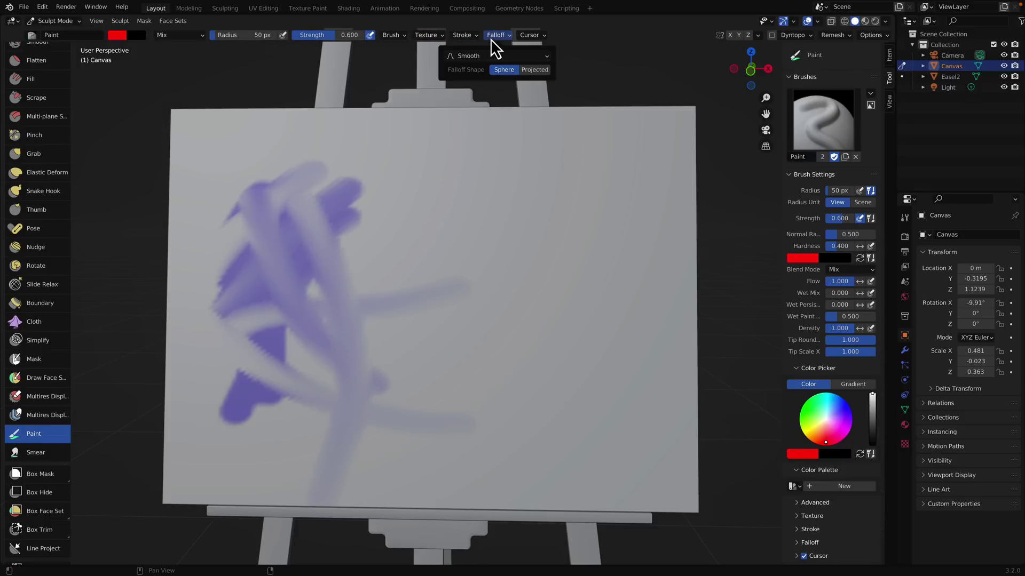
{"action": "left_click", "coordinate": [533, 41]}
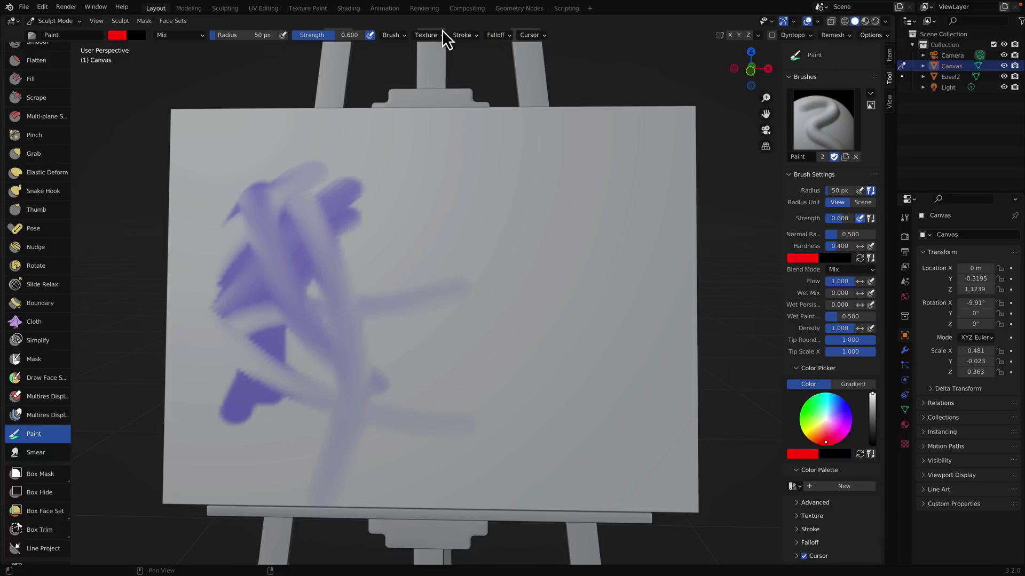
{"action": "left_click", "coordinate": [398, 37]}
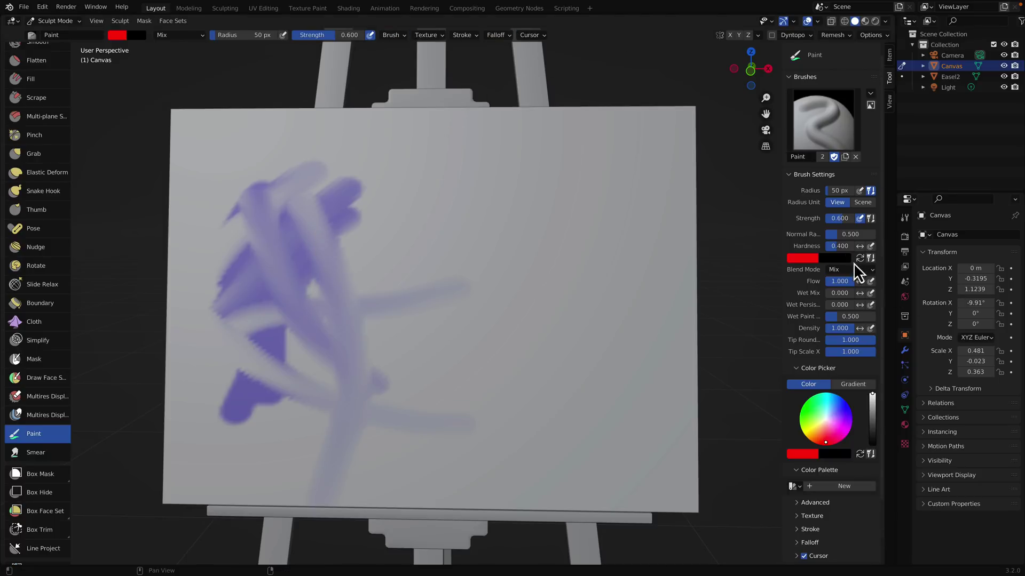
Paint red test strokes on the canvas's right half while raising the brush's Wet Mix to 0.549 and then 0.956.
{"action": "left_click_drag", "start_coordinate": [843, 296], "coordinate": [853, 297]}
{"action": "left_click_drag", "start_coordinate": [497, 197], "coordinate": [447, 289]}
{"action": "left_click_drag", "start_coordinate": [838, 293], "coordinate": [841, 293]}
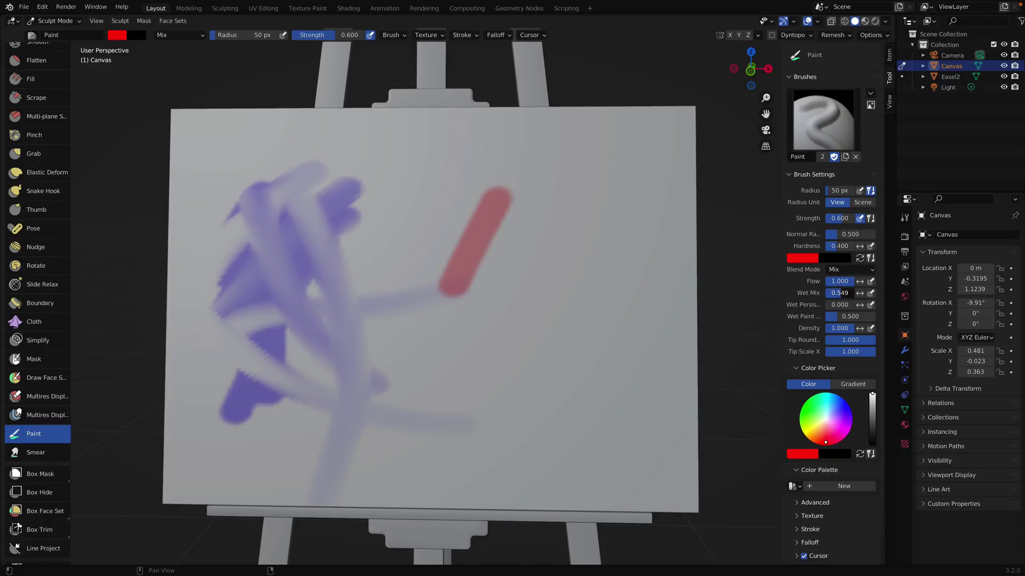
{"action": "left_click_drag", "start_coordinate": [563, 197], "coordinate": [528, 291]}
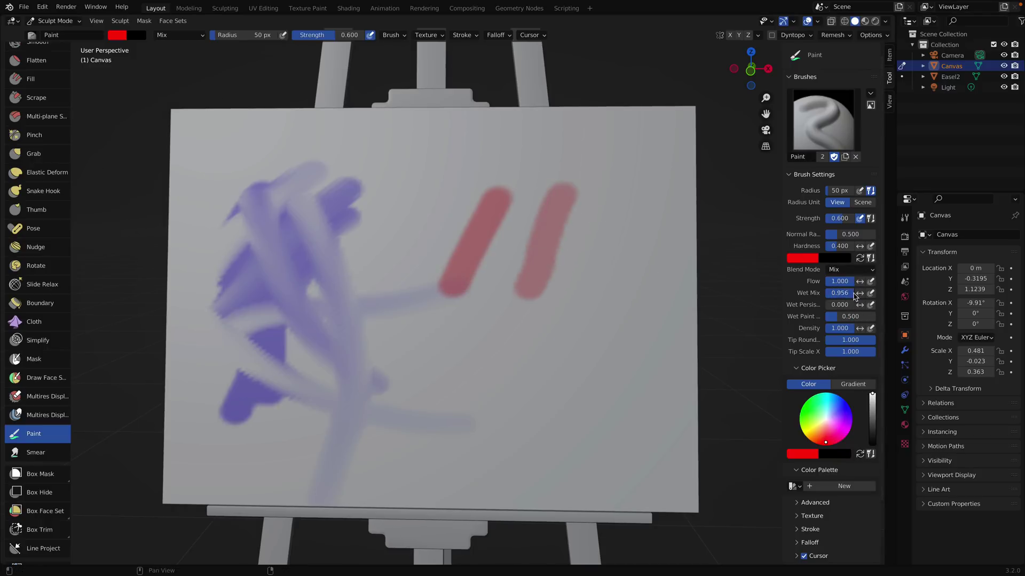
{"action": "left_click_drag", "start_coordinate": [613, 155], "coordinate": [571, 332]}
{"action": "left_click_drag", "start_coordinate": [643, 155], "coordinate": [603, 390]}
{"action": "mouse_move", "coordinate": [582, 312]}
{"action": "left_mouse_down"}
{"action": "mouse_move", "coordinate": [611, 135]}
{"action": "mouse_move", "coordinate": [559, 253]}
{"action": "mouse_move", "coordinate": [585, 144]}
{"action": "mouse_move", "coordinate": [572, 250]}
{"action": "mouse_move", "coordinate": [581, 142]}
{"action": "mouse_move", "coordinate": [557, 233]}
{"action": "mouse_move", "coordinate": [562, 221]}
{"action": "mouse_move", "coordinate": [600, 278]}
{"action": "mouse_move", "coordinate": [590, 220]}
{"action": "mouse_move", "coordinate": [571, 215]}
{"action": "mouse_move", "coordinate": [537, 157]}
{"action": "mouse_move", "coordinate": [610, 284]}
{"action": "left_mouse_up"}
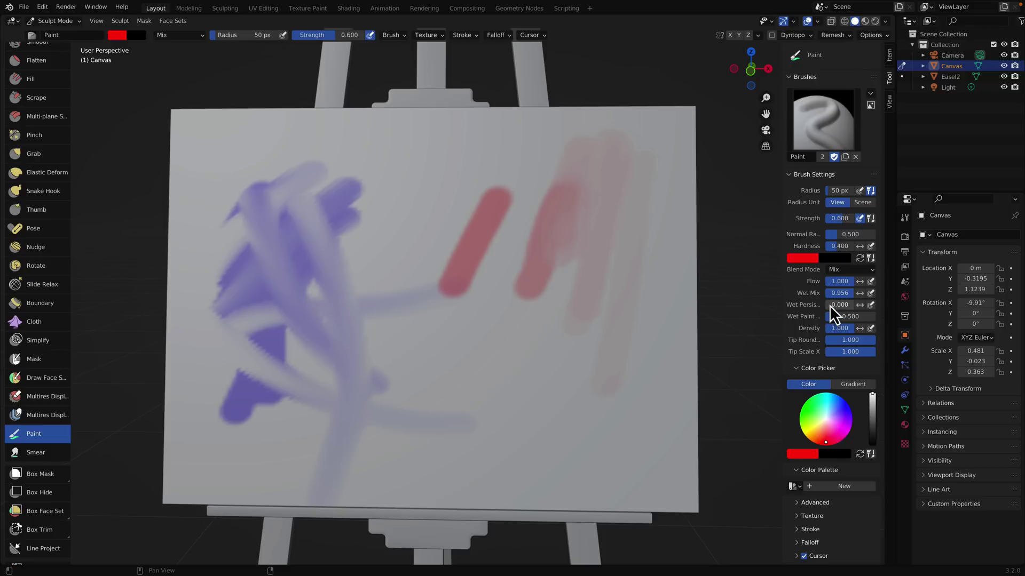
Set Wet Persistence to 0.460 and Wet Mix to 0.407, and paint three red diagonal strokes over the faded ones.
{"action": "left_click_drag", "start_coordinate": [828, 305], "coordinate": [852, 304]}
{"action": "left_click_drag", "start_coordinate": [839, 293], "coordinate": [833, 293]}
{"action": "left_click_drag", "start_coordinate": [634, 199], "coordinate": [601, 305]}
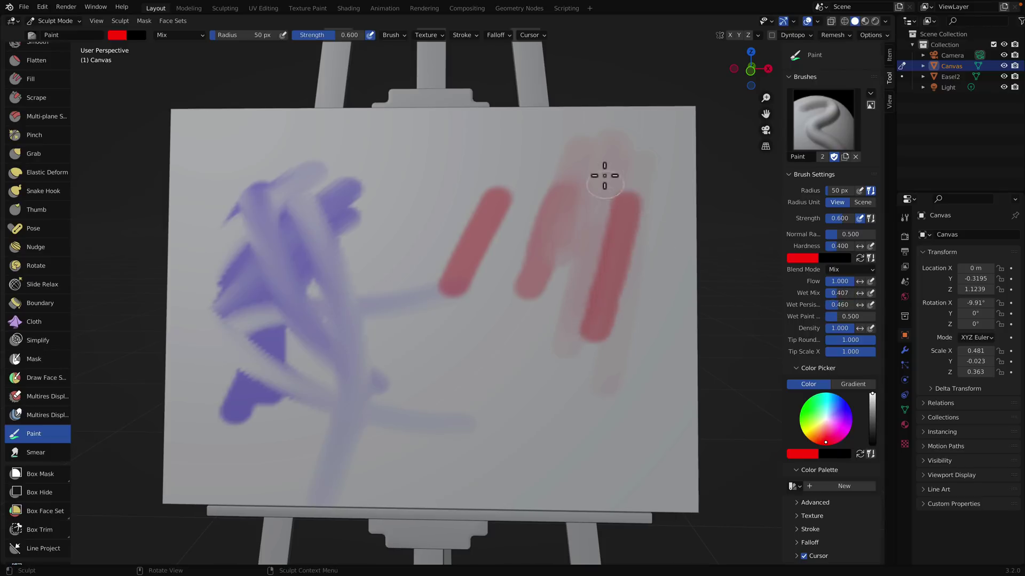
{"action": "left_click_drag", "start_coordinate": [604, 173], "coordinate": [572, 282]}
{"action": "left_click_drag", "start_coordinate": [573, 130], "coordinate": [532, 249]}
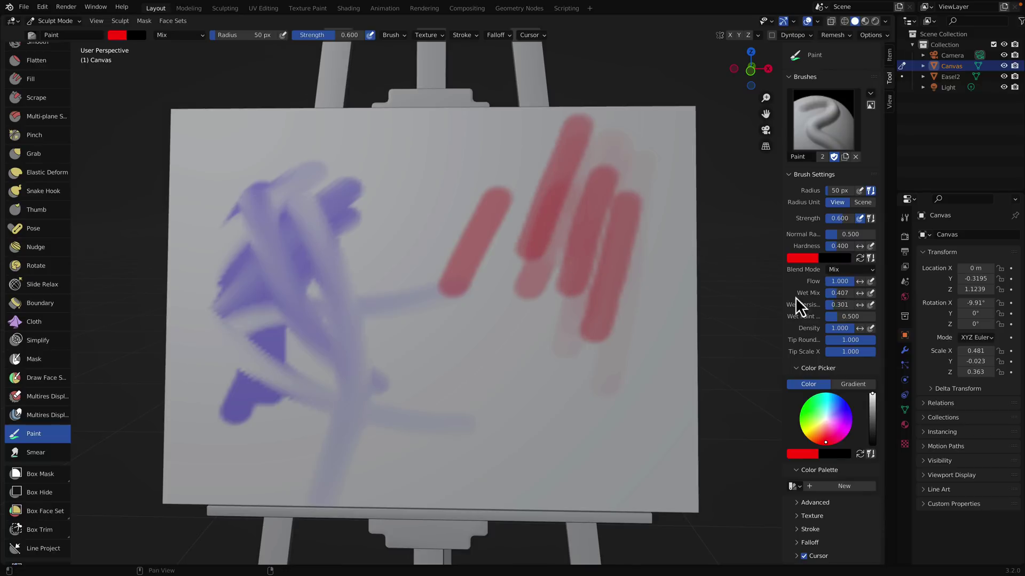
Paint a red stroke near the canvas's right edge with Wet Persistence 0.301 and another near the upper middle with 0.761.
{"action": "left_click_drag", "start_coordinate": [683, 179], "coordinate": [648, 292]}
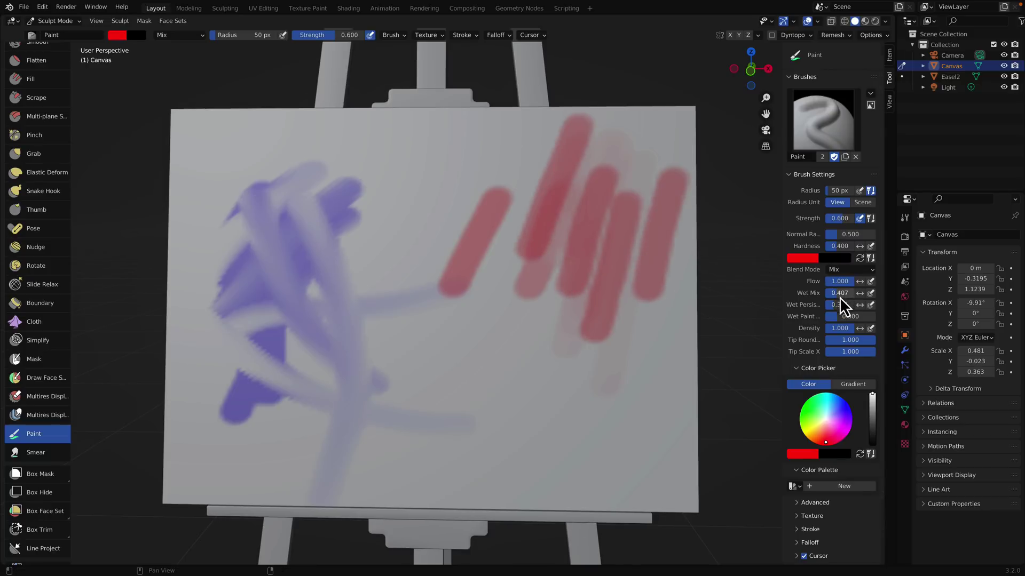
{"action": "left_click_drag", "start_coordinate": [845, 305], "coordinate": [857, 305]}
{"action": "left_click_drag", "start_coordinate": [451, 153], "coordinate": [415, 235]}
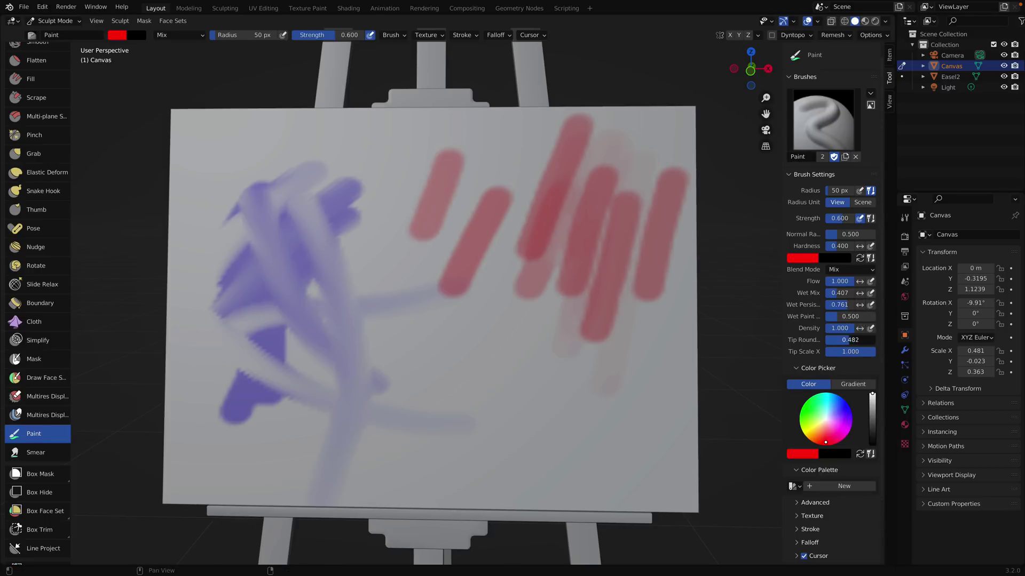
Set Tip Roundness to 0.244 and paint a red patch with an overlapping stroke on the canvas's lower middle.
{"action": "left_click_drag", "start_coordinate": [849, 339], "coordinate": [838, 340]}
{"action": "mouse_move", "coordinate": [475, 331]}
{"action": "left_mouse_down"}
{"action": "mouse_move", "coordinate": [558, 372]}
{"action": "mouse_move", "coordinate": [606, 412]}
{"action": "mouse_move", "coordinate": [503, 382]}
{"action": "mouse_move", "coordinate": [474, 289]}
{"action": "mouse_move", "coordinate": [521, 371]}
{"action": "mouse_move", "coordinate": [633, 398]}
{"action": "left_mouse_up"}
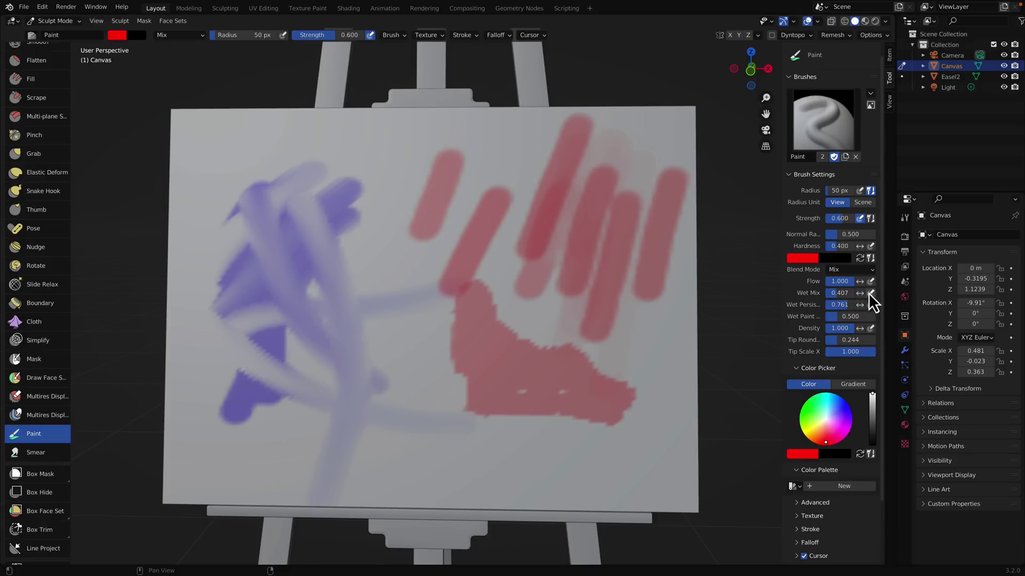
{"action": "left_click_drag", "start_coordinate": [459, 310], "coordinate": [529, 303]}
{"action": "left_click", "coordinate": [846, 269]}
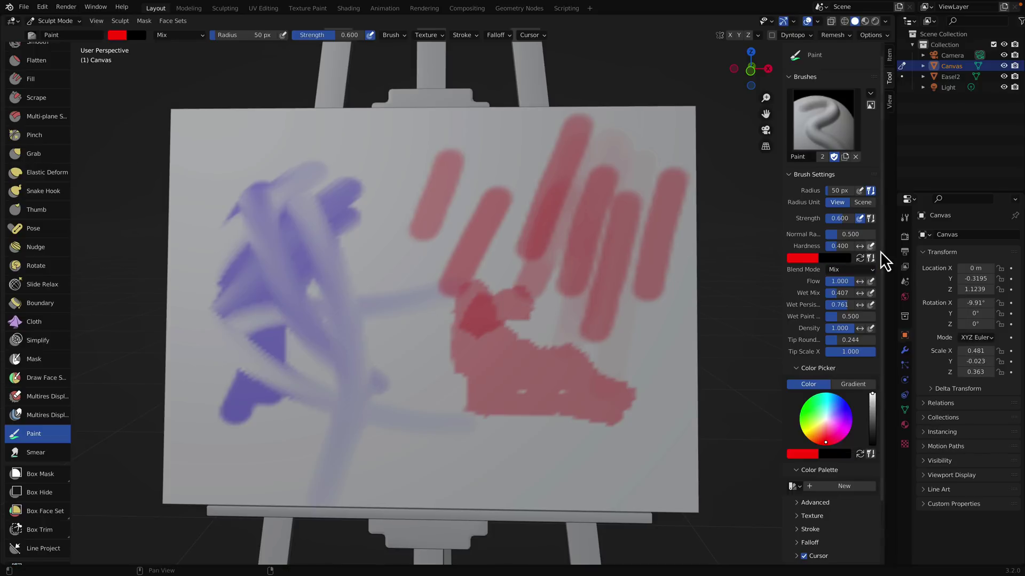
Set the Paint brush's blend mode to Linear Light and paint red strokes across the lower part of the canvas.
{"action": "left_click", "coordinate": [849, 270]}
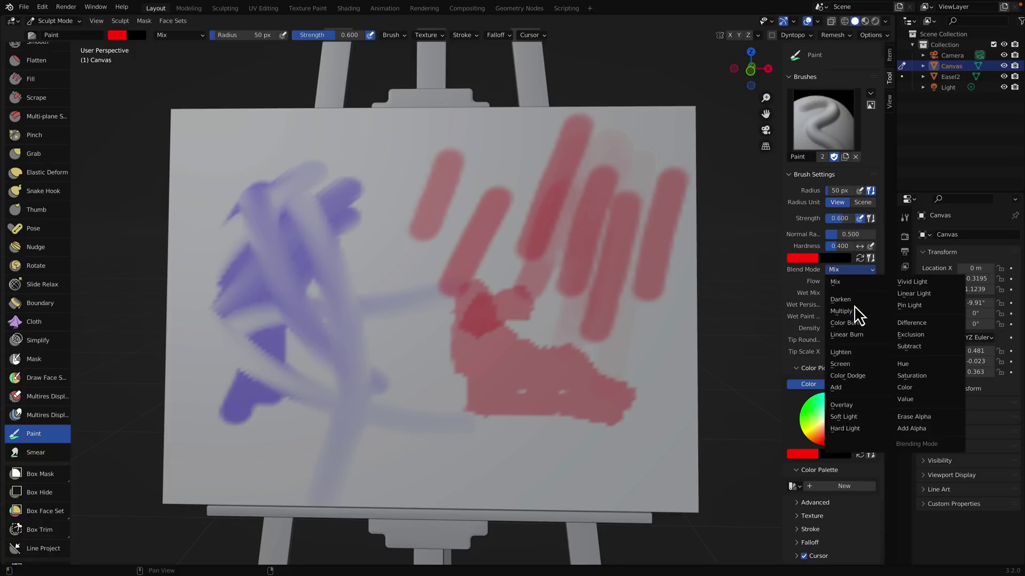
{"action": "left_click", "coordinate": [908, 293]}
{"action": "mouse_move", "coordinate": [293, 362]}
{"action": "left_mouse_down"}
{"action": "mouse_move", "coordinate": [346, 360]}
{"action": "mouse_move", "coordinate": [516, 452]}
{"action": "mouse_move", "coordinate": [486, 378]}
{"action": "mouse_move", "coordinate": [494, 416]}
{"action": "mouse_move", "coordinate": [537, 374]}
{"action": "mouse_move", "coordinate": [565, 373]}
{"action": "mouse_move", "coordinate": [618, 415]}
{"action": "mouse_move", "coordinate": [614, 392]}
{"action": "left_mouse_up"}
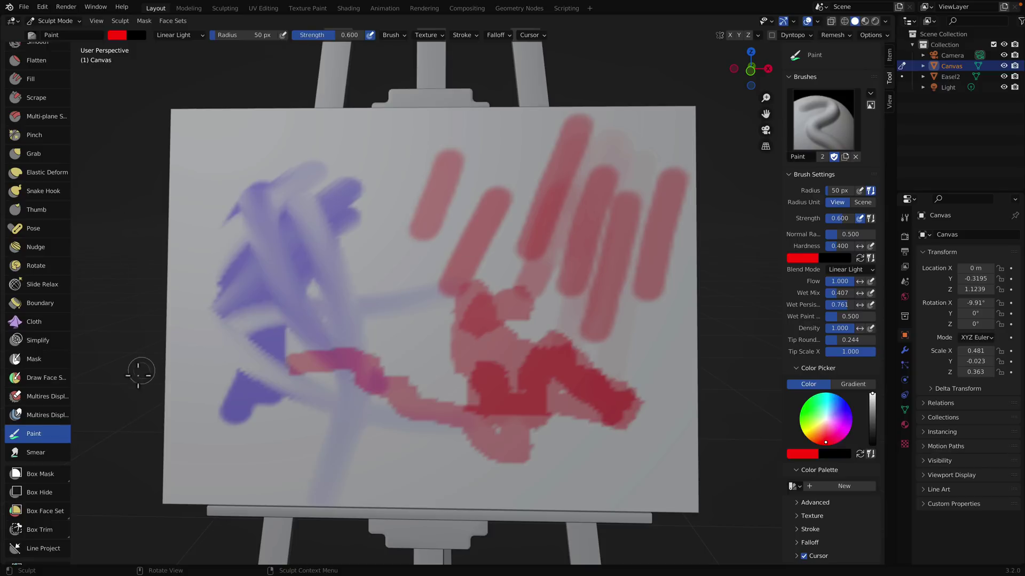
Shift the hue of the painted colors slightly with the Color Filter's Hue type.
{"action": "left_click", "coordinate": [46, 453]}
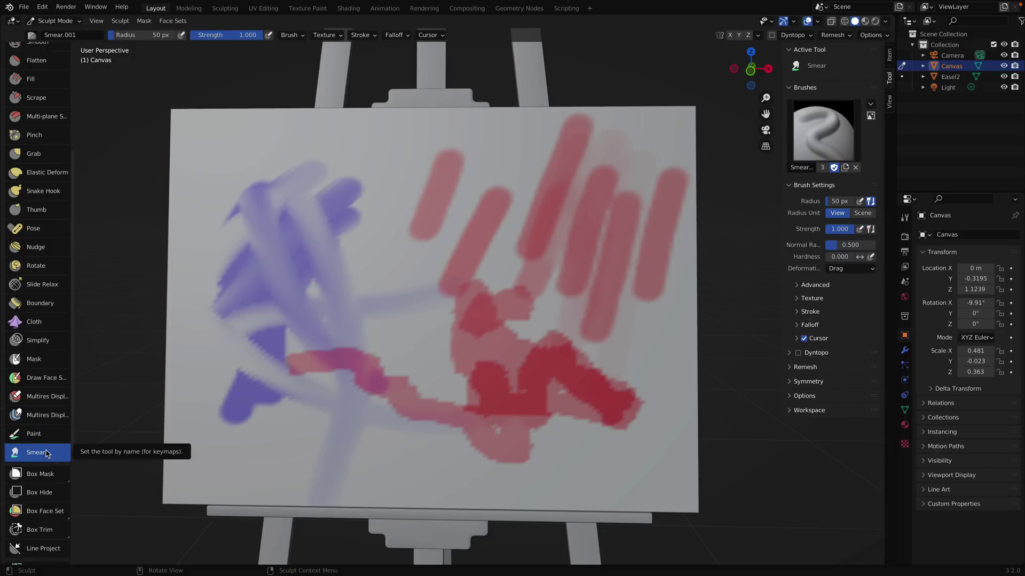
{"action": "scroll", "coordinate": [47, 454], "scroll_direction": "down", "scroll_amount": 5}
{"action": "scroll", "coordinate": [49, 455], "scroll_direction": "down", "scroll_amount": 3}
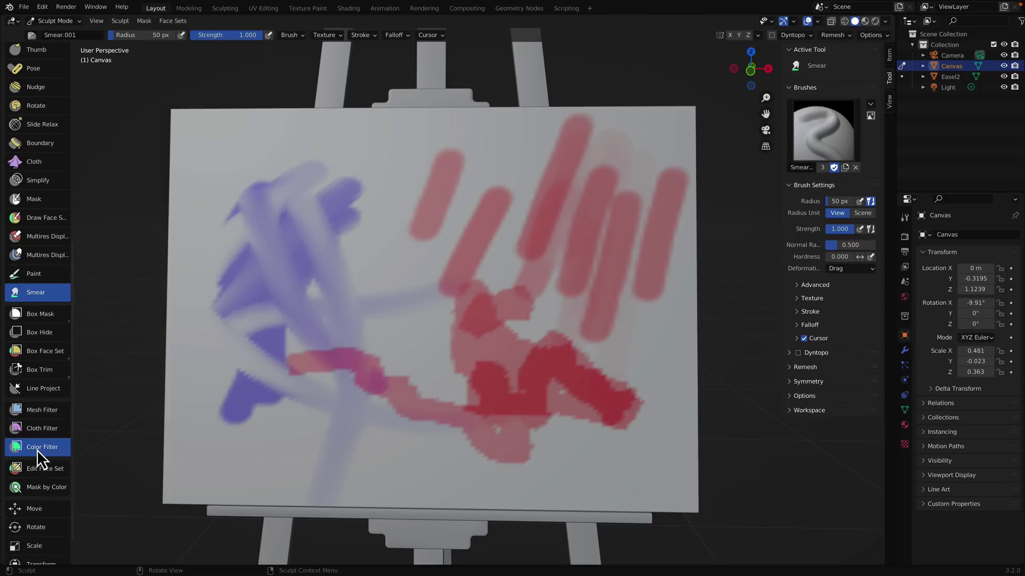
{"action": "left_click", "coordinate": [37, 449]}
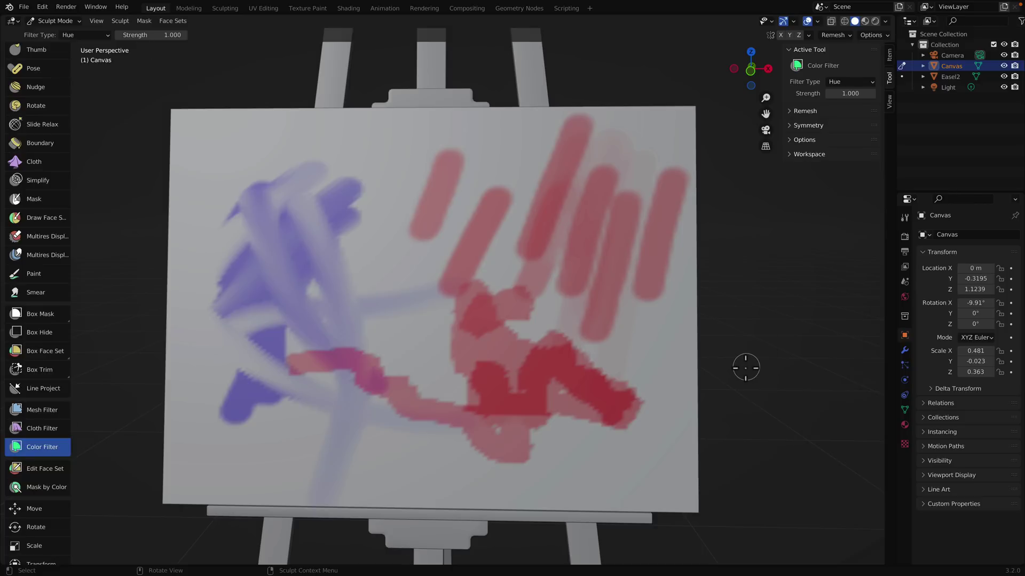
{"action": "mouse_move", "coordinate": [395, 304]}
{"action": "left_mouse_down"}
{"action": "mouse_move", "coordinate": [480, 310]}
{"action": "mouse_move", "coordinate": [378, 300]}
{"action": "mouse_move", "coordinate": [371, 305]}
{"action": "mouse_move", "coordinate": [384, 306]}
{"action": "mouse_move", "coordinate": [364, 307]}
{"action": "mouse_move", "coordinate": [379, 303]}
{"action": "left_mouse_up"}
Set the Color Filter's type to Saturation and strongly increase the saturation of the painted colors.
{"action": "left_click", "coordinate": [92, 35]}
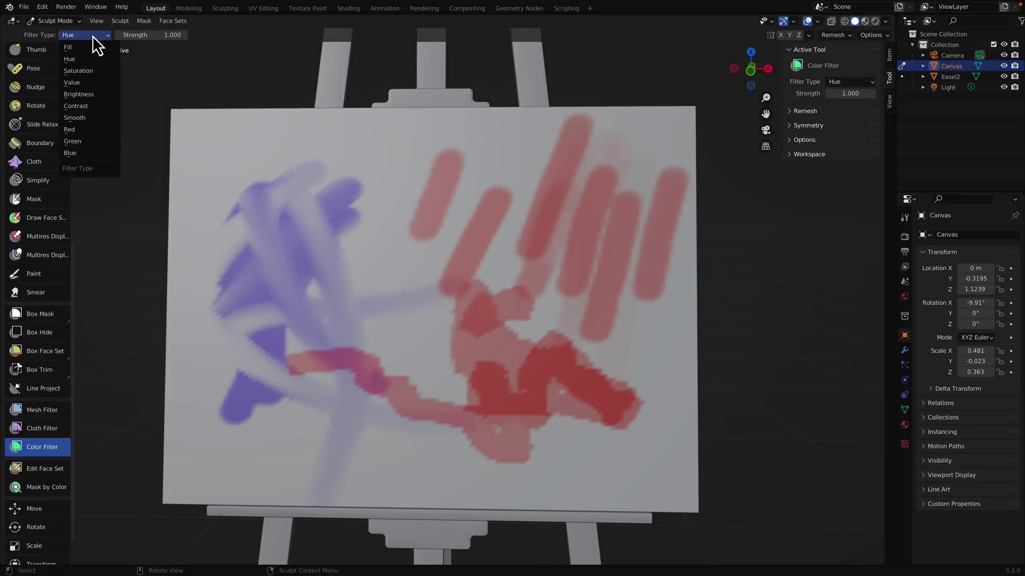
{"action": "left_click", "coordinate": [91, 70]}
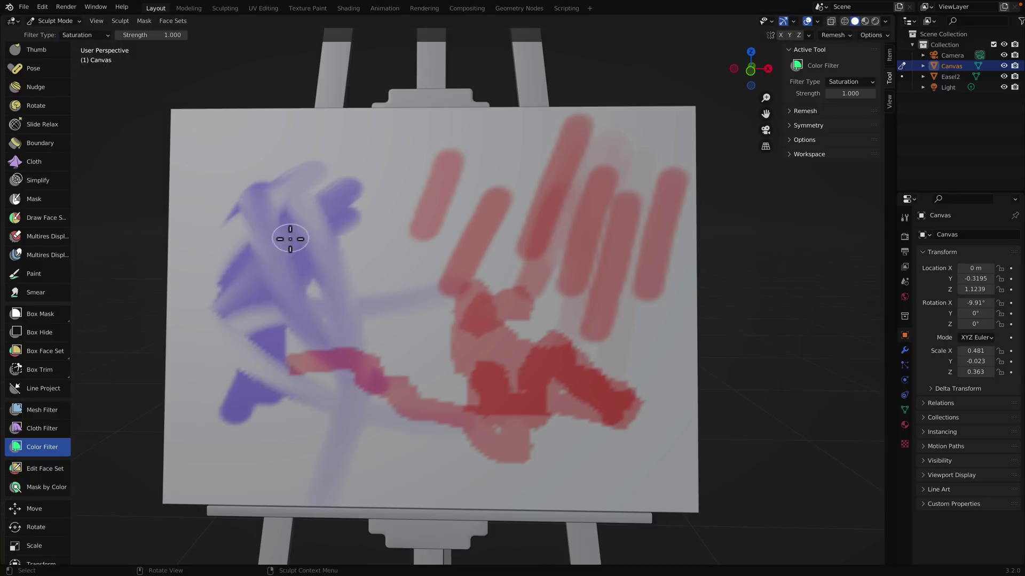
{"action": "mouse_move", "coordinate": [293, 239]}
{"action": "left_mouse_down"}
{"action": "mouse_move", "coordinate": [593, 229]}
{"action": "mouse_move", "coordinate": [414, 230]}
{"action": "mouse_move", "coordinate": [548, 238]}
{"action": "left_mouse_up"}
Set the Color Filter's type to Contrast and raise the painting's contrast slightly.
{"action": "left_click", "coordinate": [81, 35]}
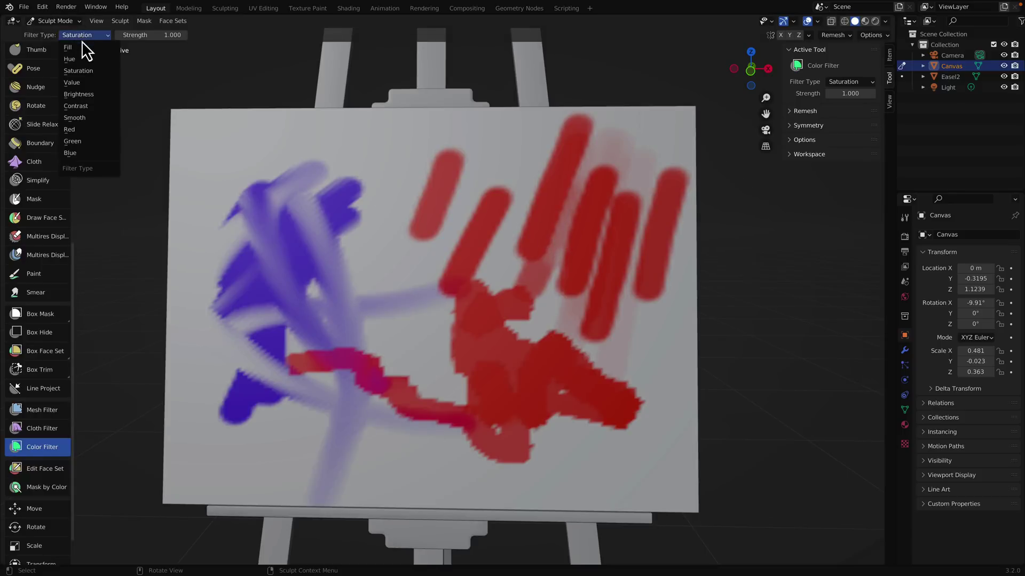
{"action": "left_click", "coordinate": [88, 105]}
{"action": "mouse_move", "coordinate": [414, 222]}
{"action": "left_mouse_down"}
{"action": "mouse_move", "coordinate": [517, 225]}
{"action": "mouse_move", "coordinate": [450, 226]}
{"action": "left_mouse_up"}
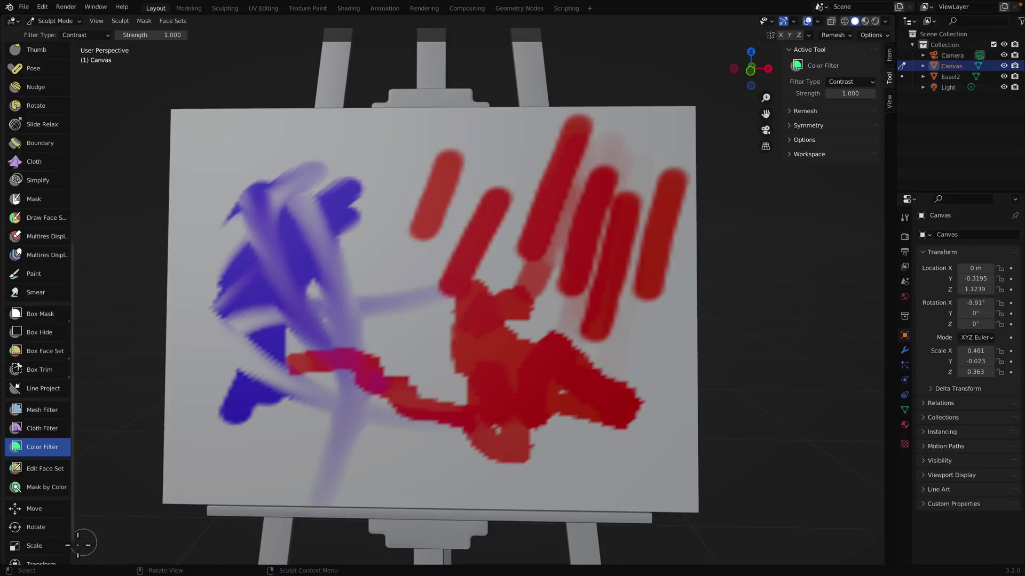
Mask the red strokes with Mask by Color and increase the contrast of the unmasked colors using the Color Filter.
{"action": "left_click", "coordinate": [52, 488]}
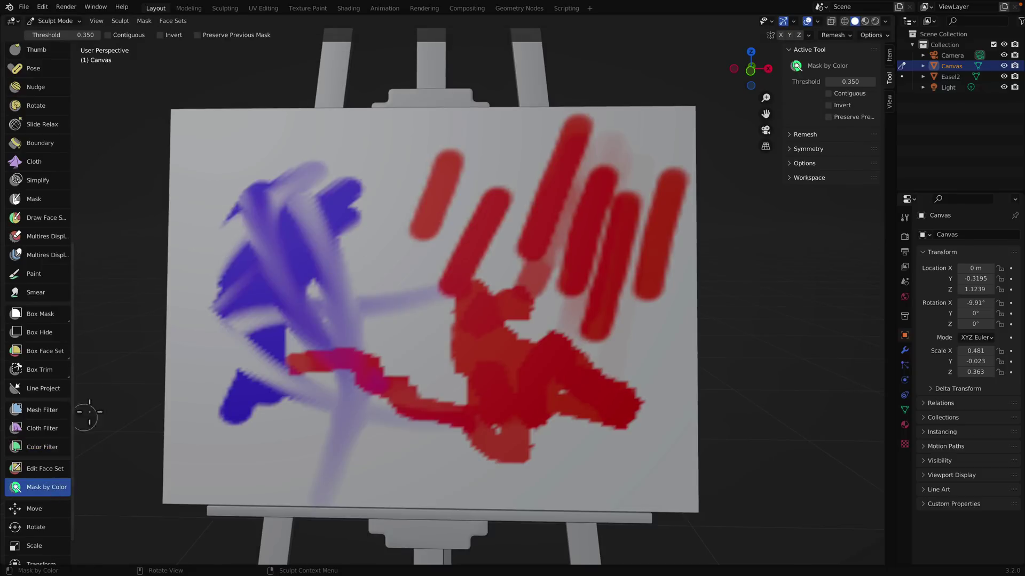
{"action": "left_click", "coordinate": [545, 354]}
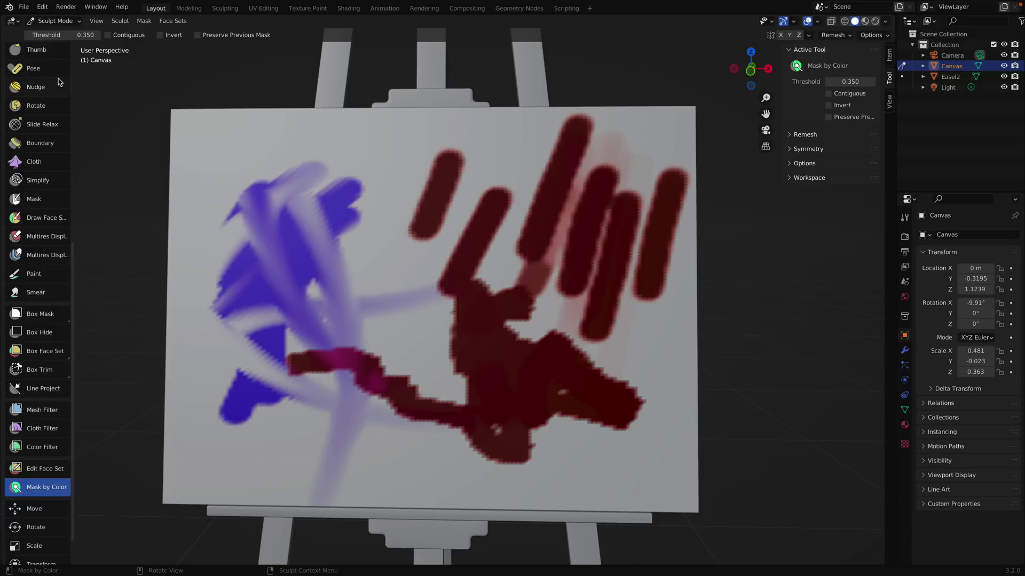
{"action": "left_click", "coordinate": [43, 447]}
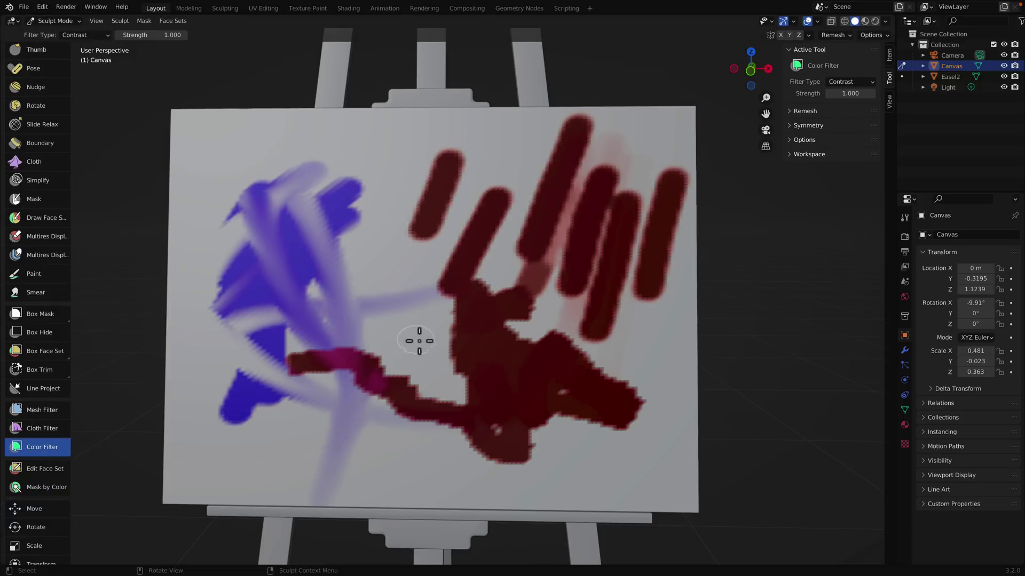
{"action": "mouse_move", "coordinate": [423, 338]}
{"action": "left_mouse_down"}
{"action": "mouse_move", "coordinate": [574, 336]}
{"action": "mouse_move", "coordinate": [252, 327]}
{"action": "mouse_move", "coordinate": [597, 322]}
{"action": "mouse_move", "coordinate": [465, 304]}
{"action": "mouse_move", "coordinate": [573, 312]}
{"action": "left_mouse_up"}
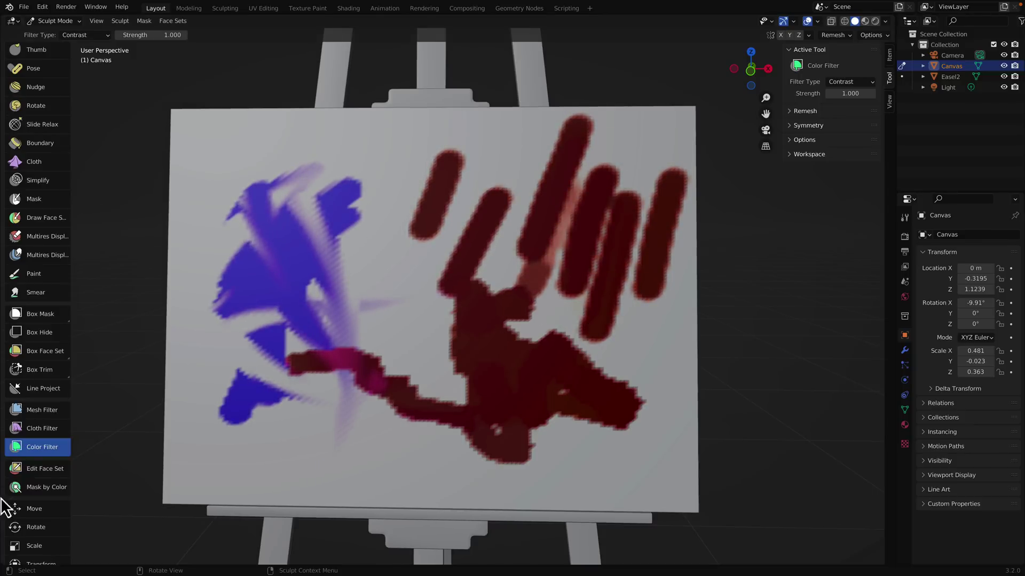
Clear the mask from the canvas.
{"action": "left_click", "coordinate": [32, 490]}
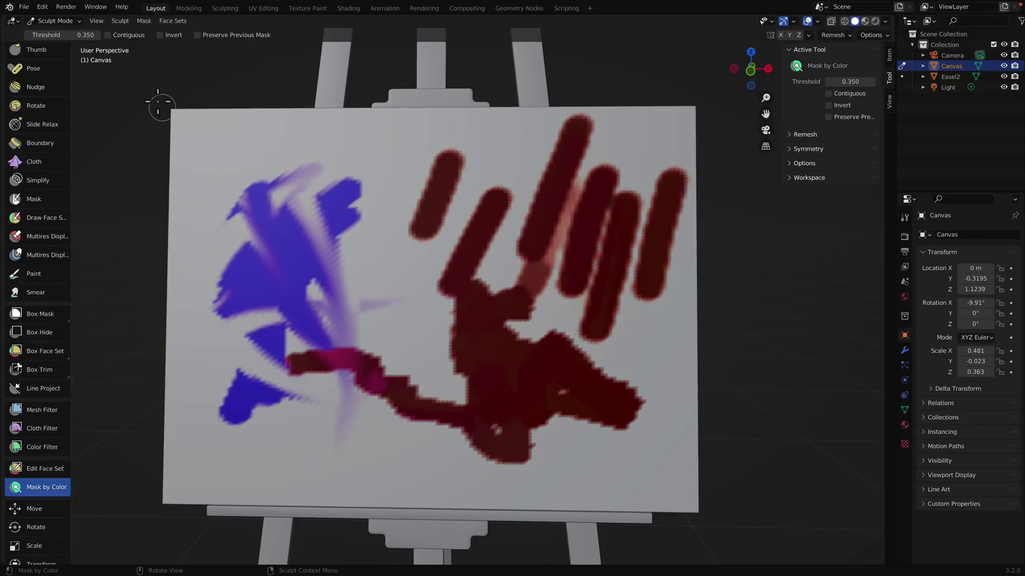
{"action": "left_click", "coordinate": [143, 21]}
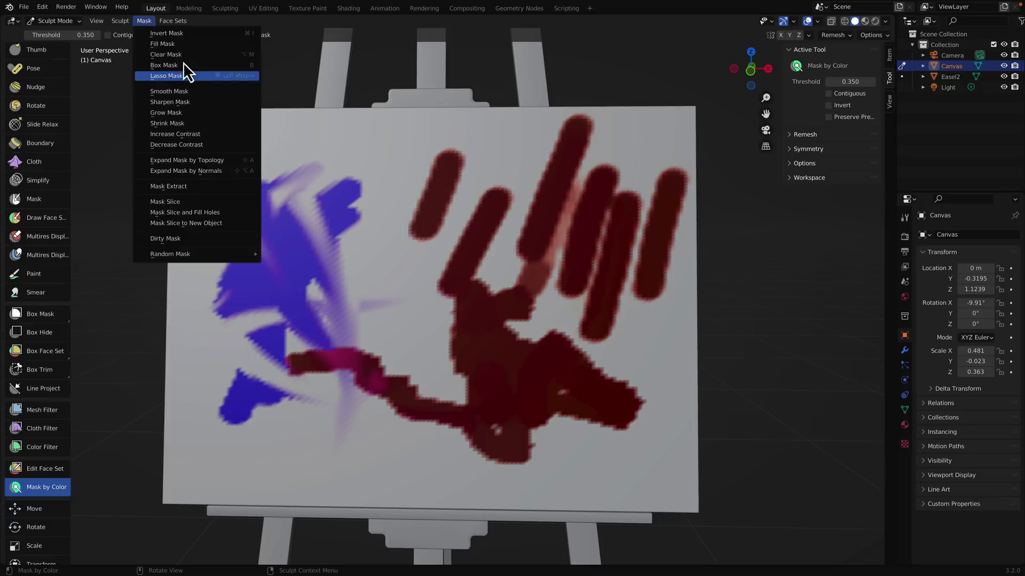
{"action": "left_click", "coordinate": [149, 22]}
{"action": "left_click", "coordinate": [148, 21]}
{"action": "left_click", "coordinate": [168, 54]}
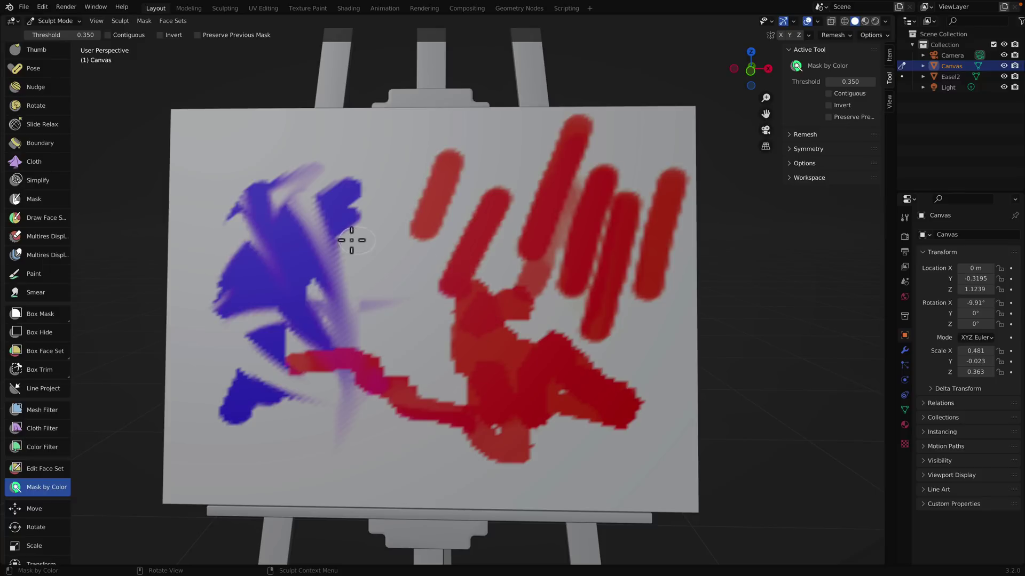
Set the Paint brush color to bright green and paint strokes along the canvas edges and across its middle.
{"action": "left_click", "coordinate": [35, 275]}
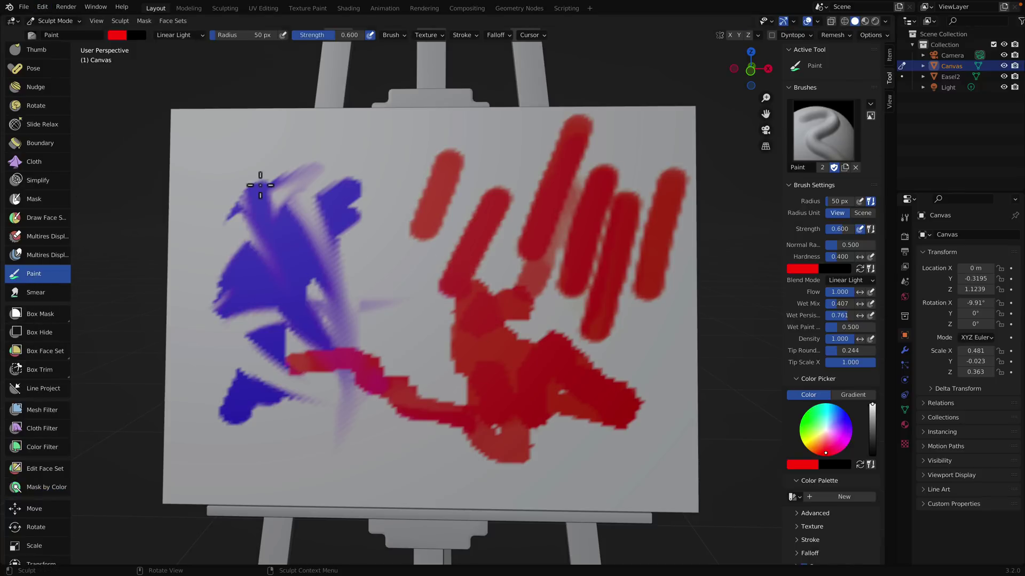
{"action": "left_click_drag", "start_coordinate": [839, 430], "coordinate": [800, 424]}
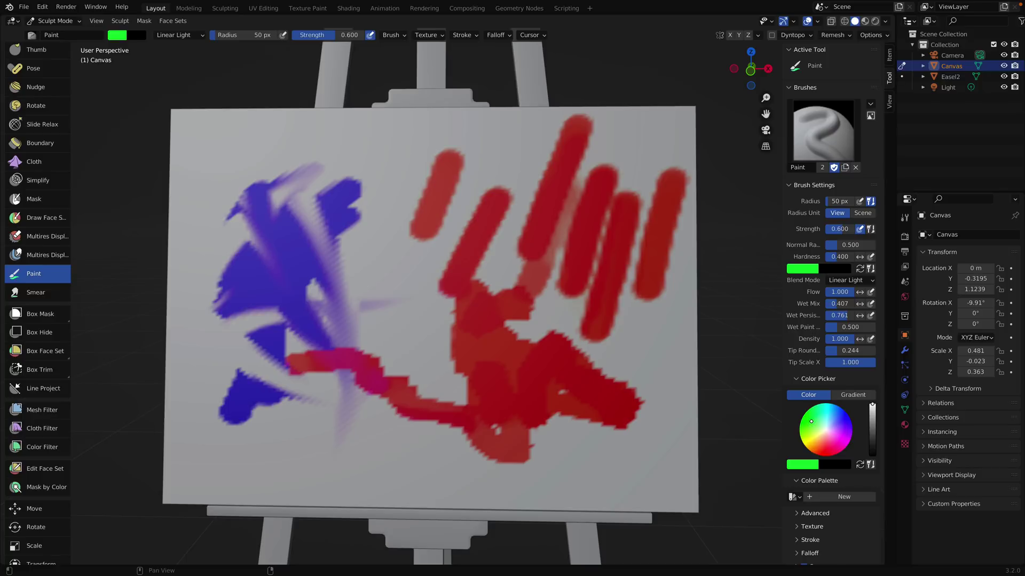
{"action": "left_click_drag", "start_coordinate": [229, 480], "coordinate": [688, 502]}
{"action": "mouse_move", "coordinate": [693, 425]}
{"action": "left_mouse_down"}
{"action": "mouse_move", "coordinate": [512, 470]}
{"action": "mouse_move", "coordinate": [222, 164]}
{"action": "mouse_move", "coordinate": [142, 125]}
{"action": "mouse_move", "coordinate": [320, 114]}
{"action": "left_mouse_up"}
{"action": "mouse_move", "coordinate": [601, 87]}
{"action": "left_mouse_down"}
{"action": "mouse_move", "coordinate": [583, 142]}
{"action": "mouse_move", "coordinate": [619, 136]}
{"action": "mouse_move", "coordinate": [481, 114]}
{"action": "mouse_move", "coordinate": [200, 124]}
{"action": "mouse_move", "coordinate": [172, 288]}
{"action": "mouse_move", "coordinate": [173, 494]}
{"action": "mouse_move", "coordinate": [171, 313]}
{"action": "mouse_move", "coordinate": [262, 470]}
{"action": "mouse_move", "coordinate": [704, 354]}
{"action": "mouse_move", "coordinate": [688, 171]}
{"action": "mouse_move", "coordinate": [621, 156]}
{"action": "mouse_move", "coordinate": [469, 160]}
{"action": "left_mouse_up"}
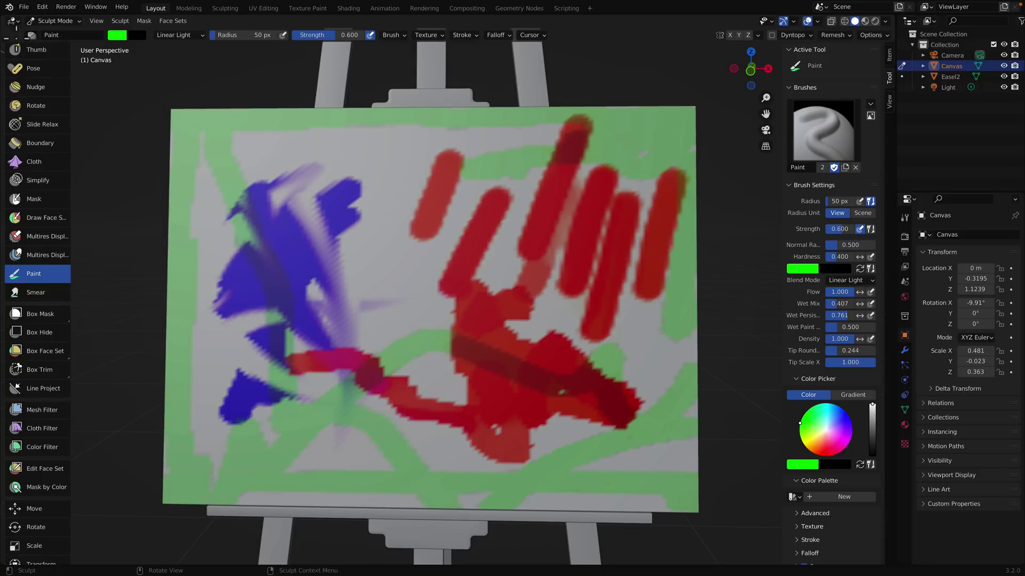
Switch to Object Mode and check the canvas in Rendered shading, leaving the viewport in Material Preview.
{"action": "left_click", "coordinate": [56, 23]}
{"action": "left_click", "coordinate": [56, 33]}
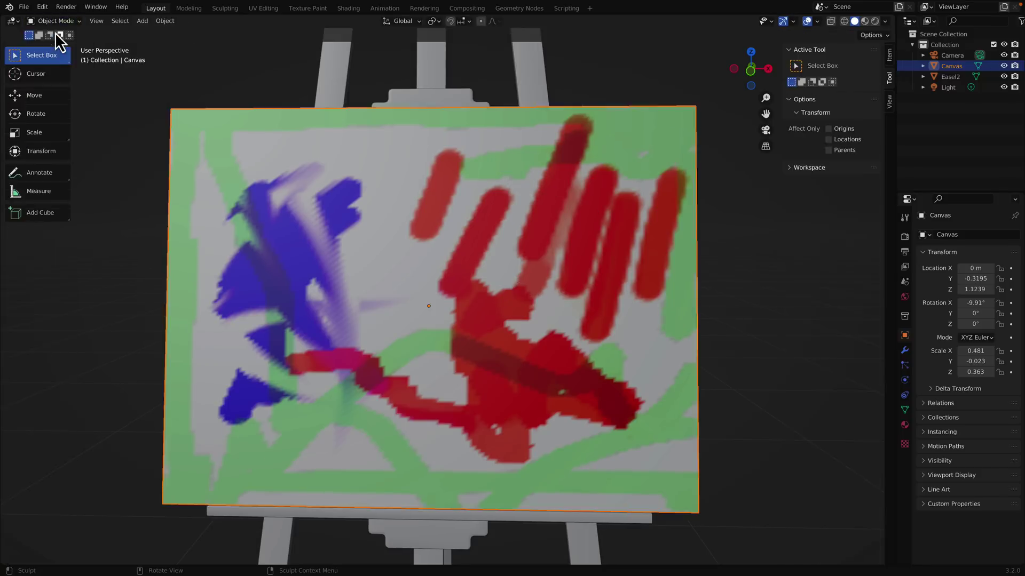
{"action": "left_click", "coordinate": [865, 23]}
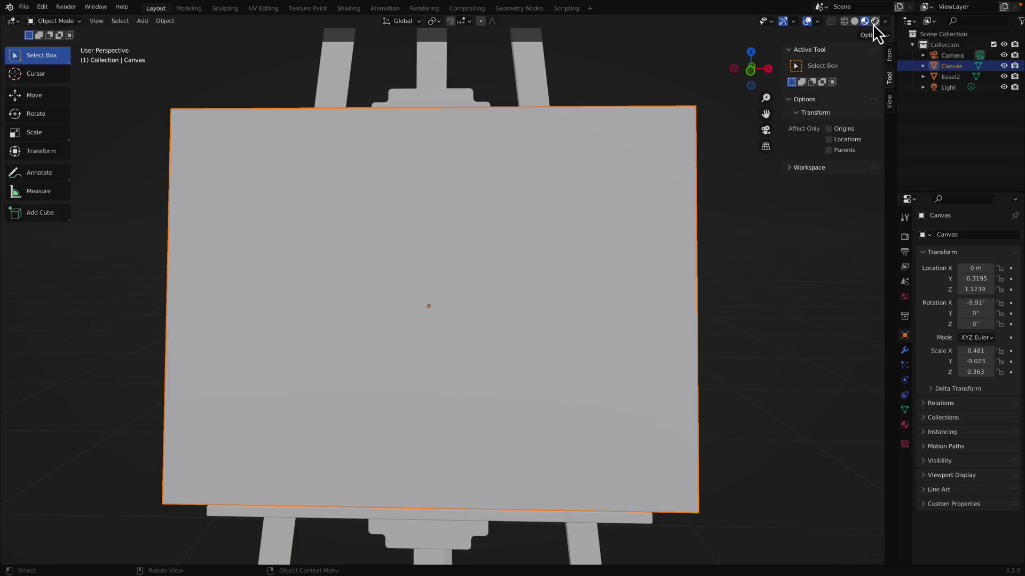
{"action": "left_click", "coordinate": [874, 22]}
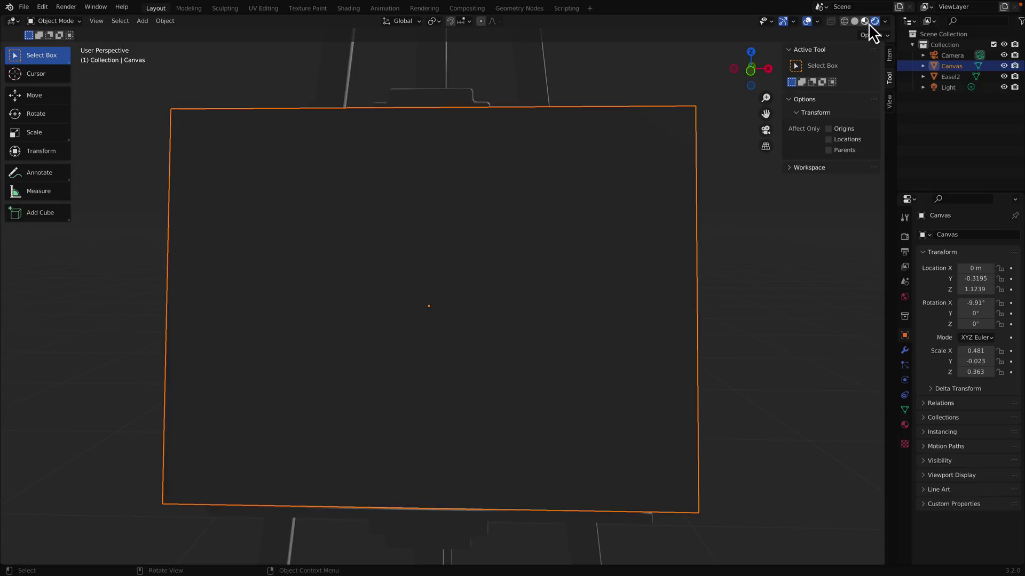
{"action": "left_click", "coordinate": [865, 22]}
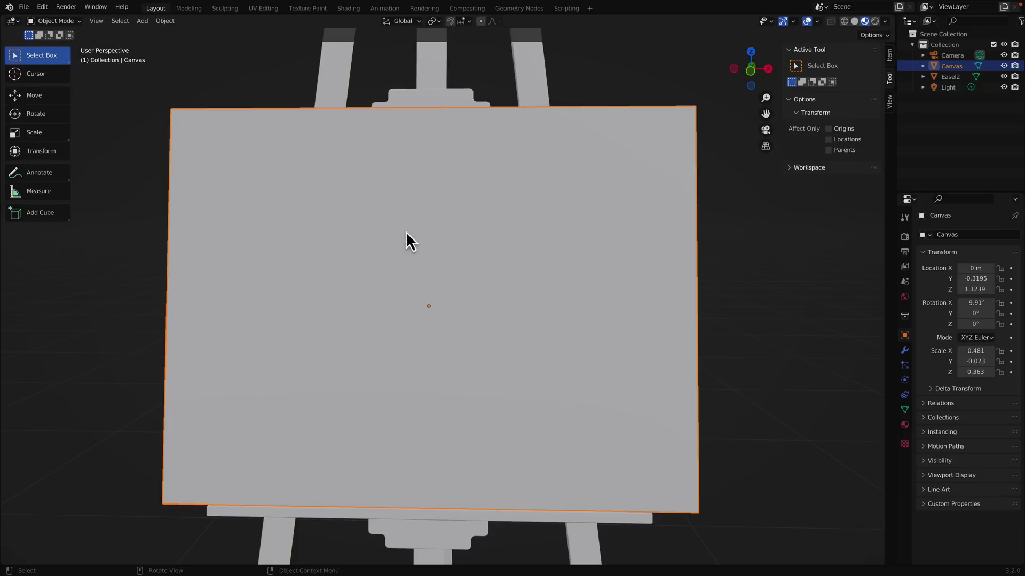
Show the canvas mesh's attribute list and add a new material to the canvas.
{"action": "left_click", "coordinate": [905, 410]}
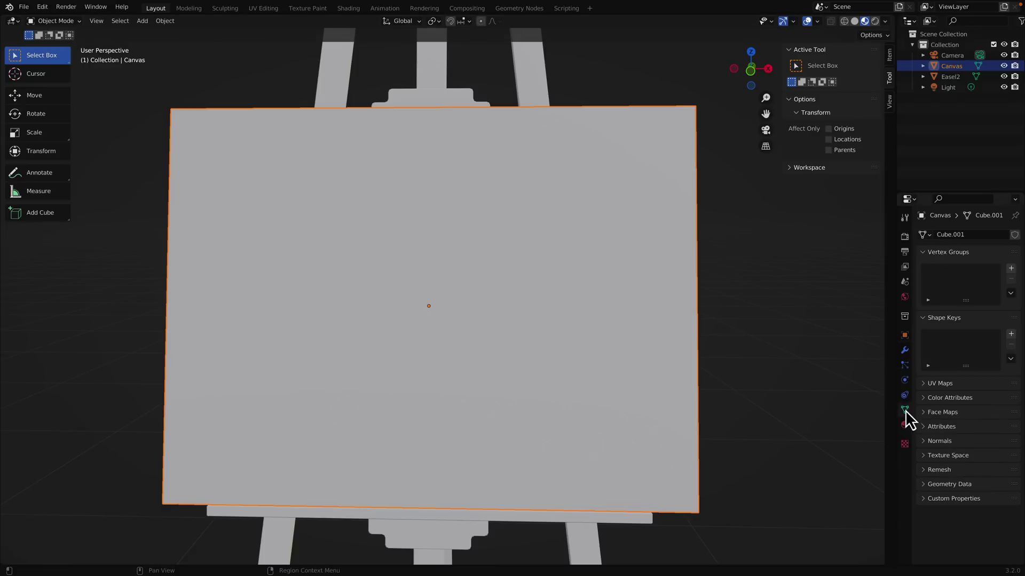
{"action": "left_click", "coordinate": [924, 426]}
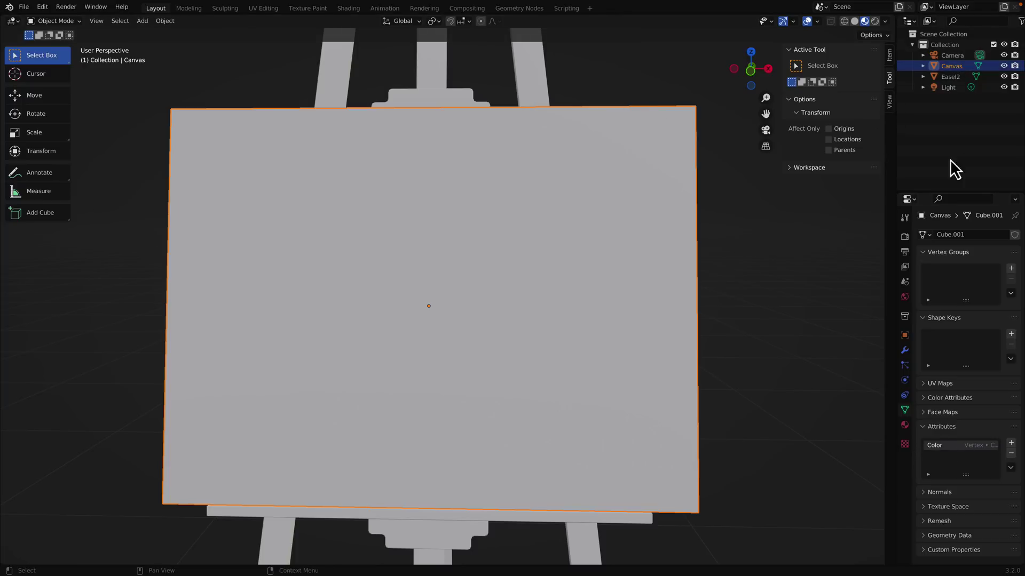
{"action": "left_click", "coordinate": [905, 425]}
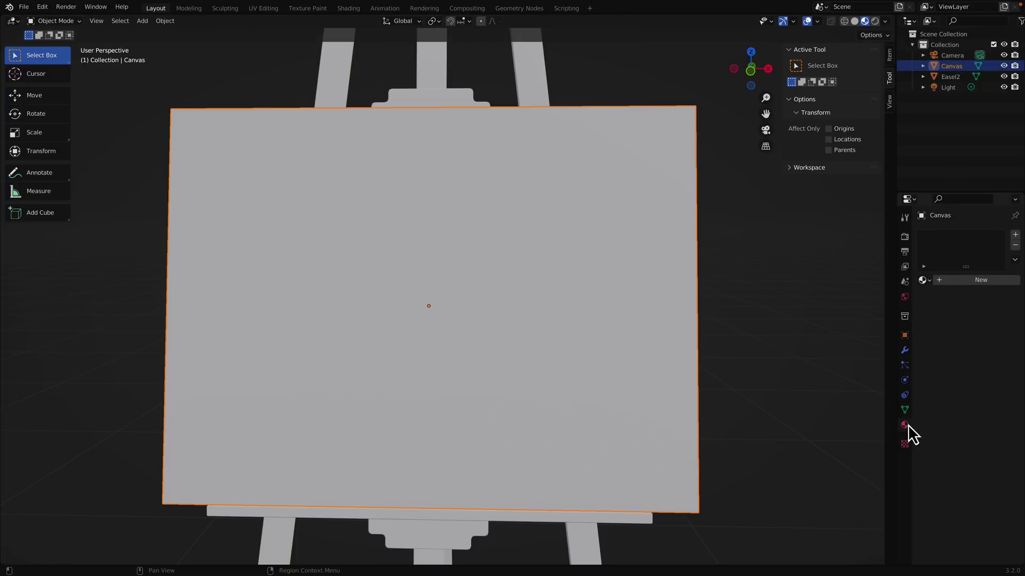
{"action": "left_click", "coordinate": [972, 283]}
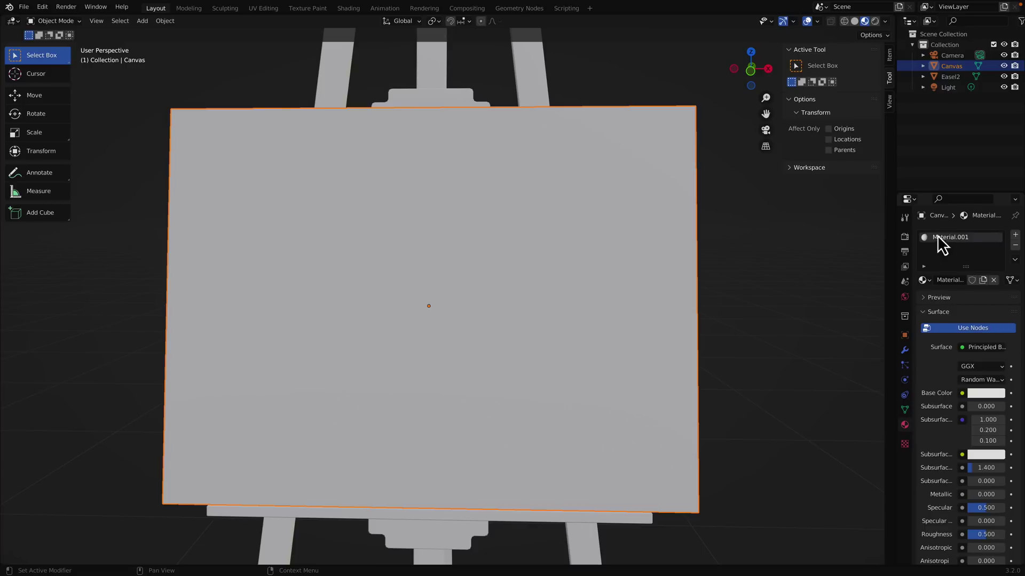
Split the 3D viewport vertically and turn the second area into a Shader Editor showing the canvas material's nodes.
{"action": "left_click_drag", "start_coordinate": [894, 19], "coordinate": [503, 36]}
{"action": "left_click", "coordinate": [513, 21]}
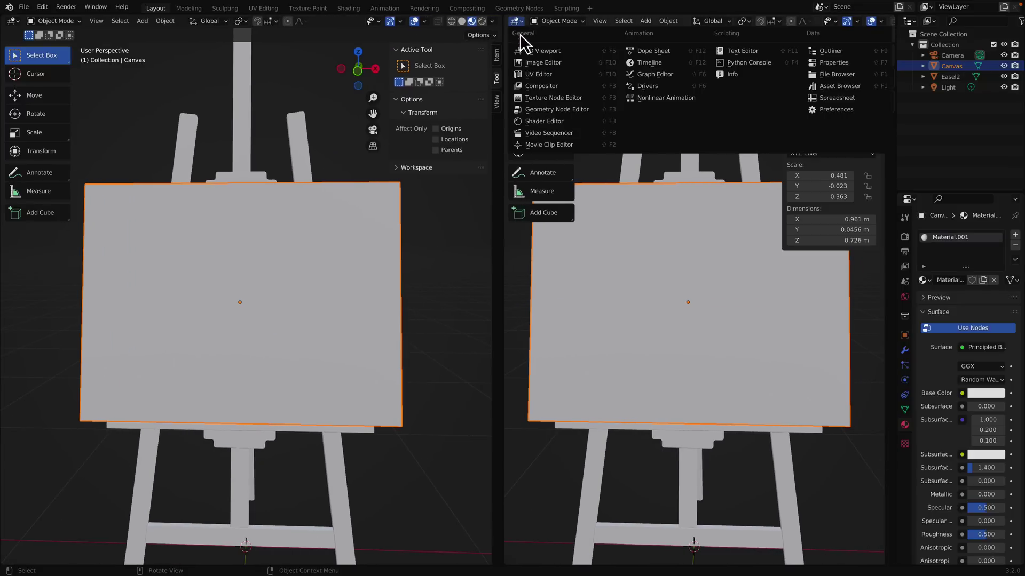
{"action": "left_click", "coordinate": [540, 120]}
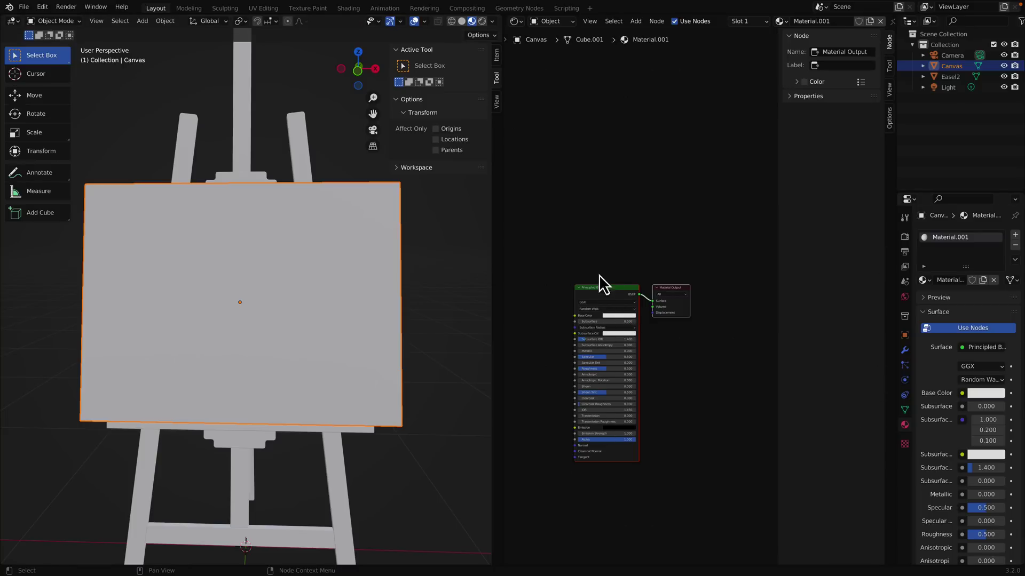
{"action": "middle_click_drag", "start_coordinate": [568, 250], "coordinate": [686, 181], "text": "ctrl"}
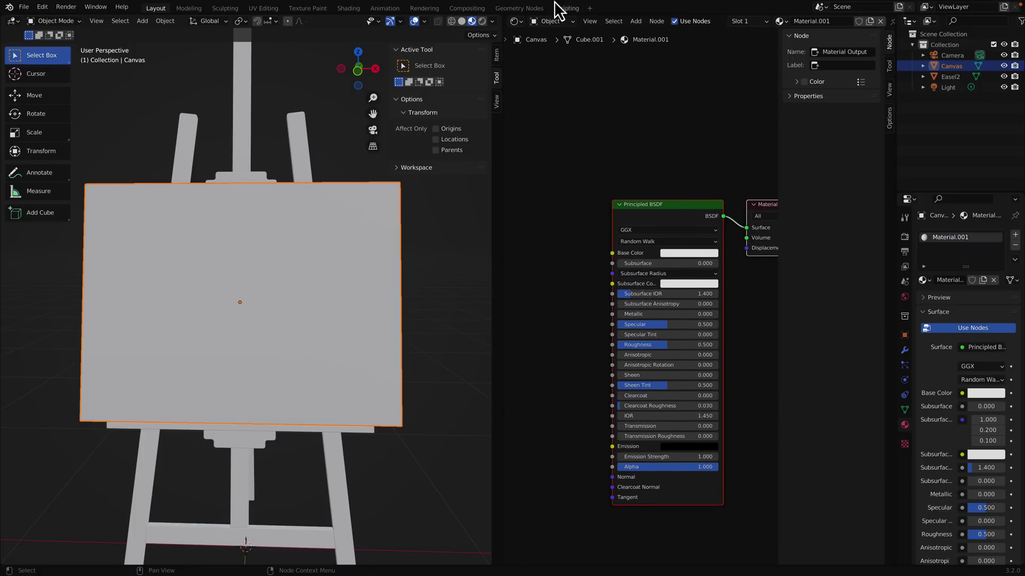
Add a Color Attribute node, link its Color output to the Principled BSDF's Base Color, and view the canvas in Rendered shading.
{"action": "left_click", "coordinate": [640, 22]}
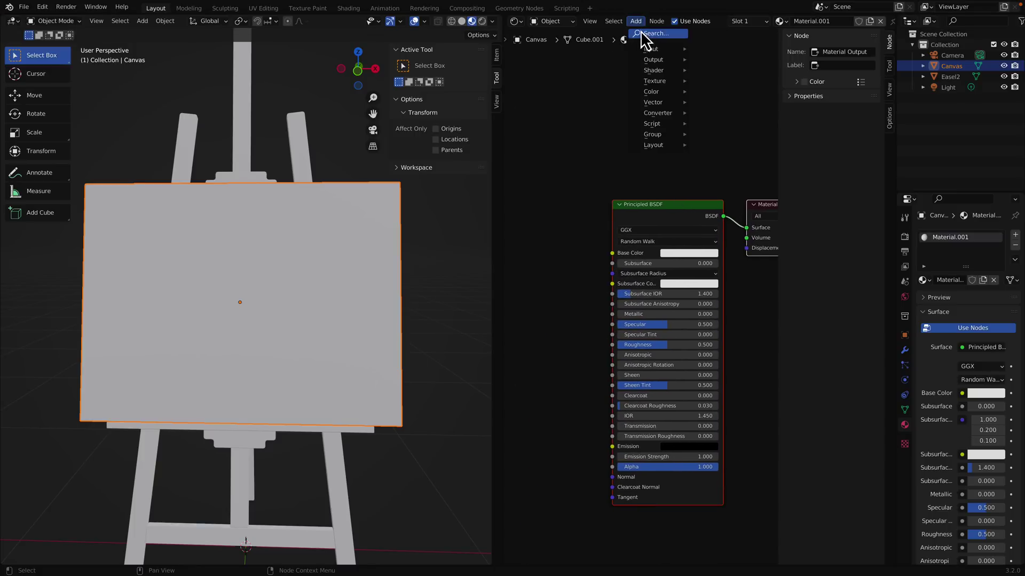
{"action": "mouse_move", "coordinate": [652, 47]}
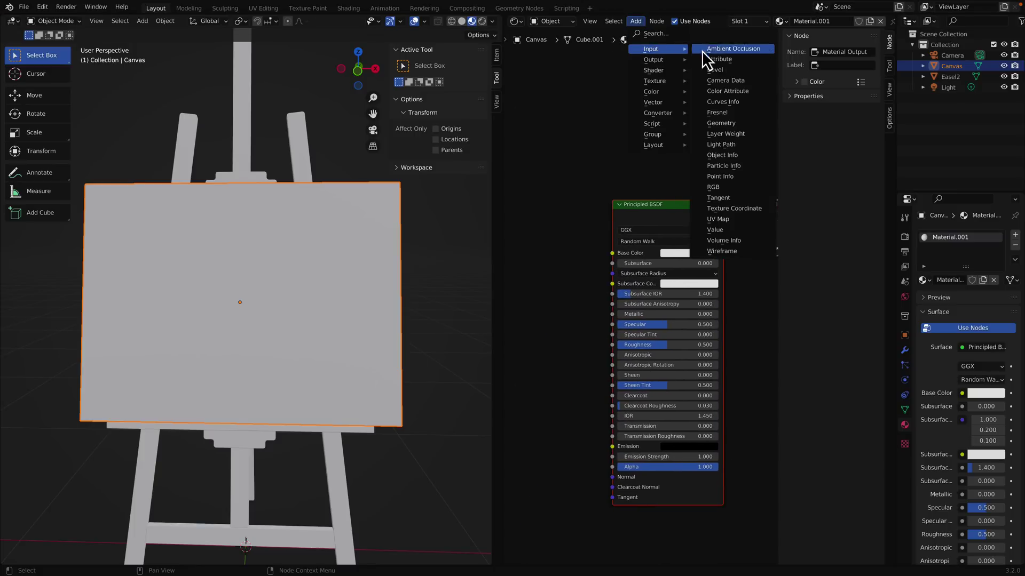
{"action": "left_click", "coordinate": [730, 91]}
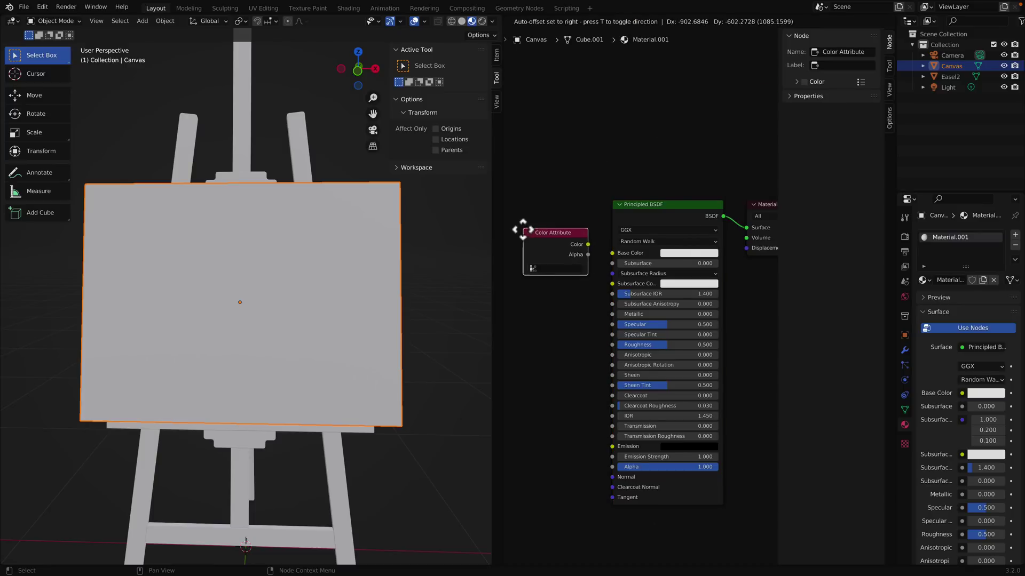
{"action": "left_click", "coordinate": [522, 233]}
{"action": "left_click_drag", "start_coordinate": [586, 247], "coordinate": [633, 254]}
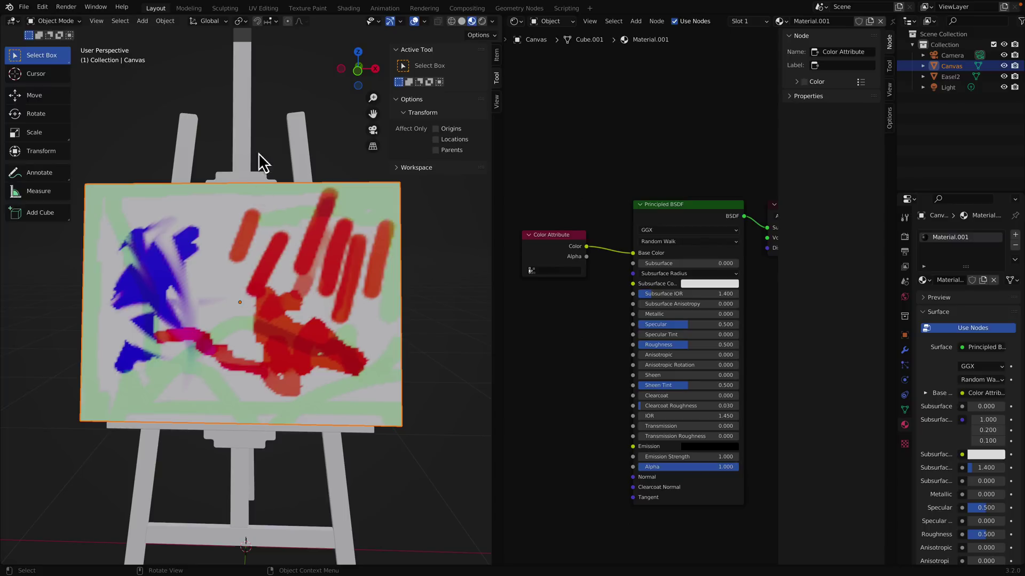
{"action": "left_click", "coordinate": [482, 22]}
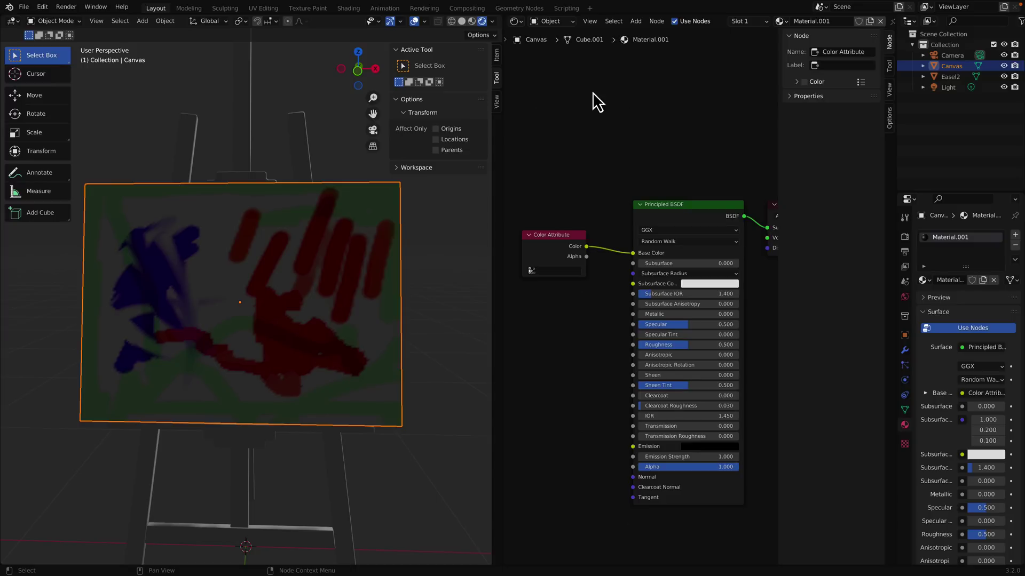
Widen the Shader Editor, split it into upper and lower areas, and turn the lower one into an Image Editor.
{"action": "left_click", "coordinate": [636, 21]}
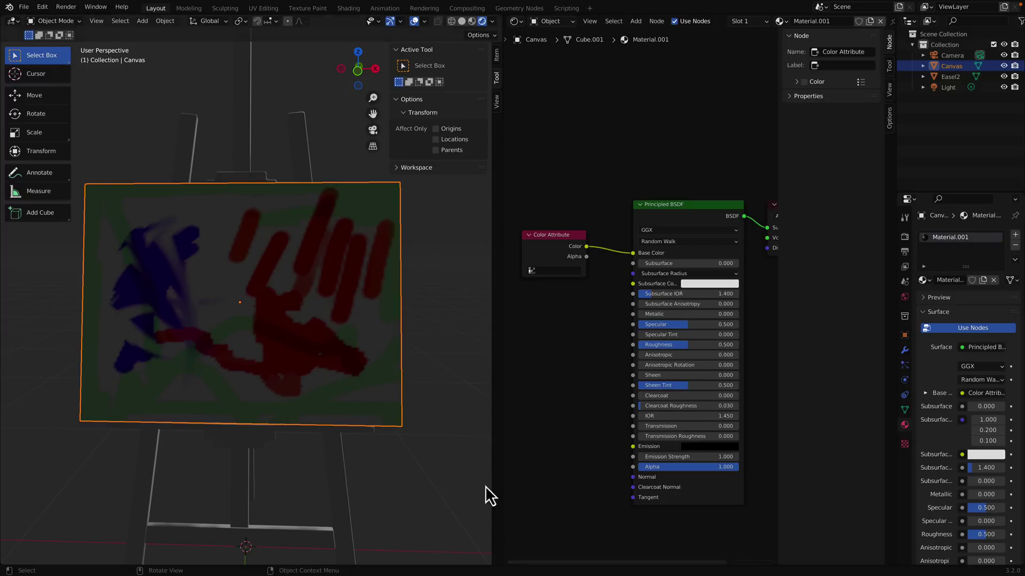
{"action": "left_click_drag", "start_coordinate": [491, 318], "coordinate": [395, 313]}
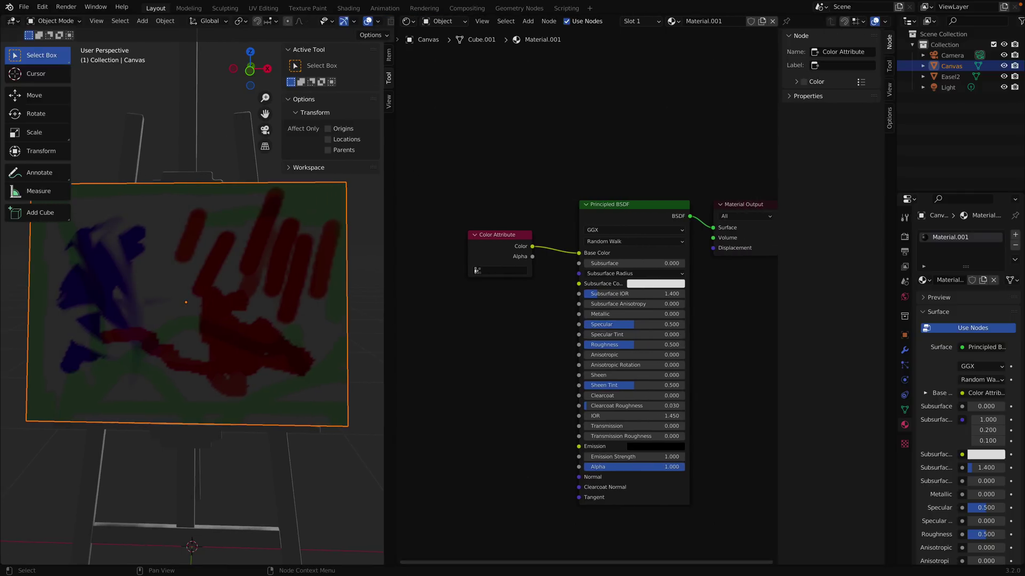
{"action": "left_click_drag", "start_coordinate": [398, 561], "coordinate": [400, 277]}
{"action": "left_click", "coordinate": [407, 282]}
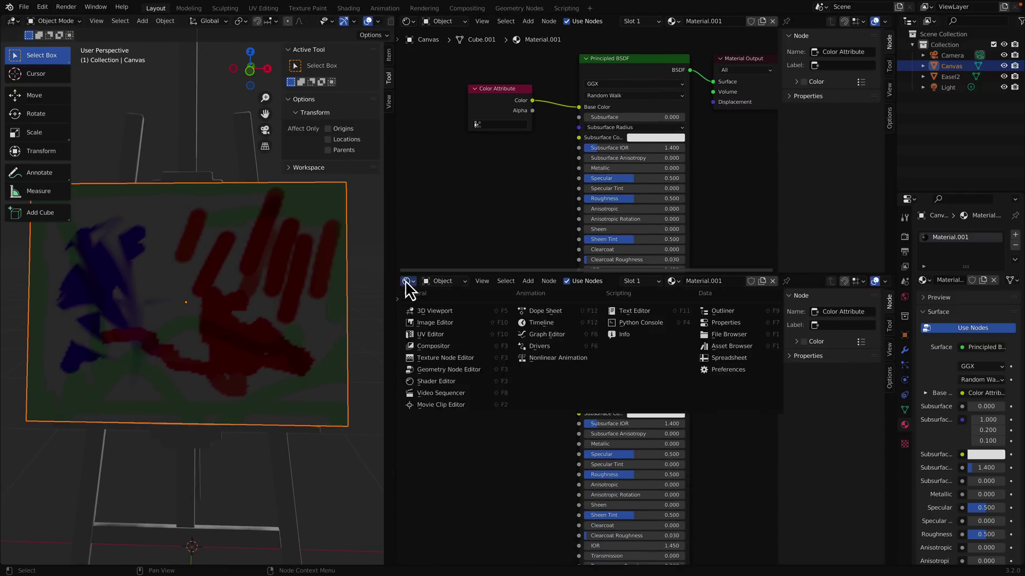
{"action": "left_click", "coordinate": [437, 322]}
Create a new blank 1024 × 1024 px image named TextureRenderTarget.
{"action": "left_click", "coordinate": [631, 282]}
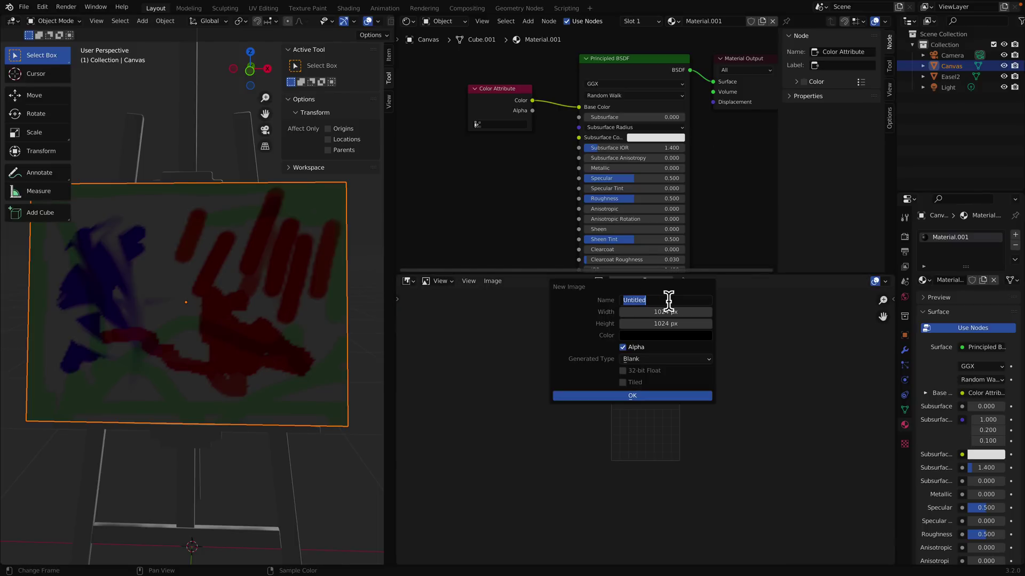
{"action": "key", "text": "BackSpace"}
{"action": "type", "text": "TextureRenderTarget"}
{"action": "left_click", "coordinate": [629, 397]}
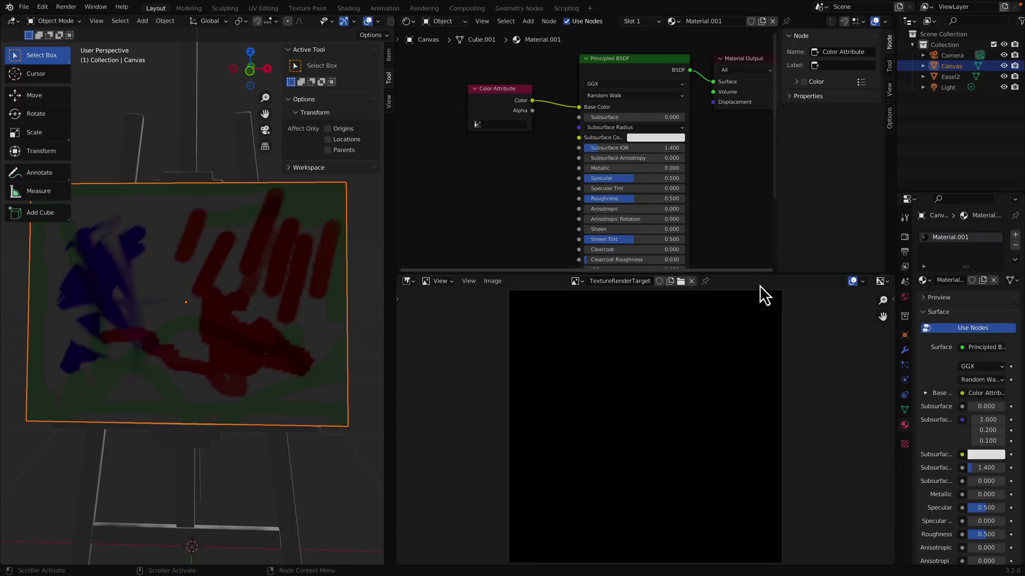
Add an Image Texture node above the Principled BSDF, leave it unlinked, and assign the TextureRenderTarget image to it.
{"action": "middle_click_drag", "start_coordinate": [556, 140], "coordinate": [544, 250]}
{"action": "middle_click_drag", "start_coordinate": [579, 73], "coordinate": [575, 88]}
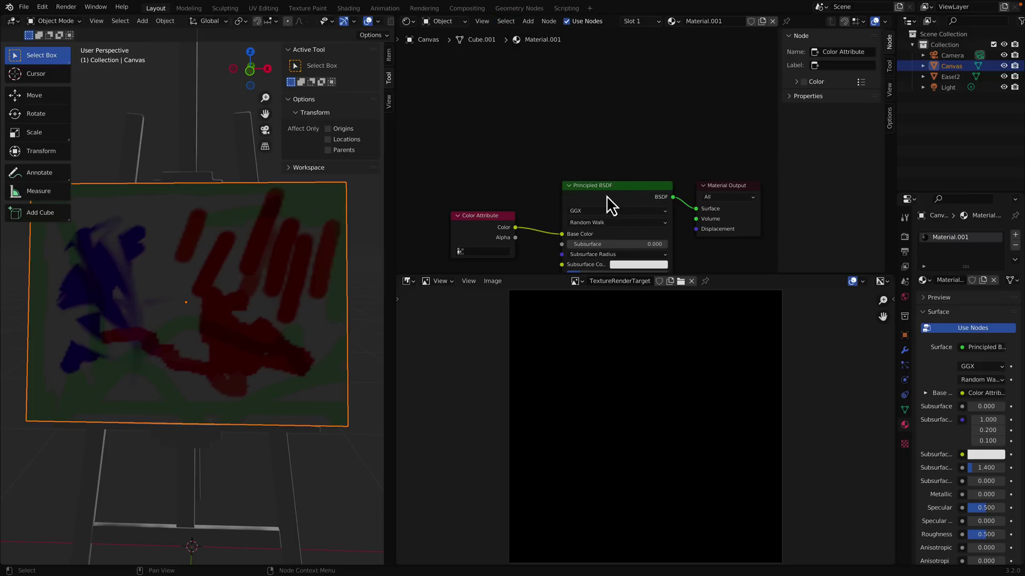
{"action": "left_click", "coordinate": [524, 24]}
{"action": "mouse_move", "coordinate": [546, 78]}
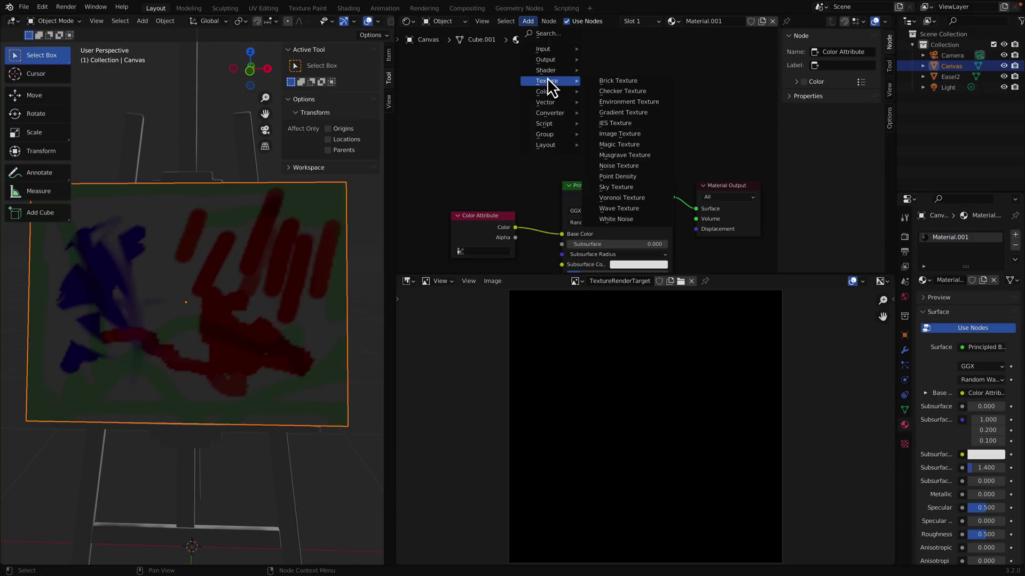
{"action": "left_click", "coordinate": [622, 134]}
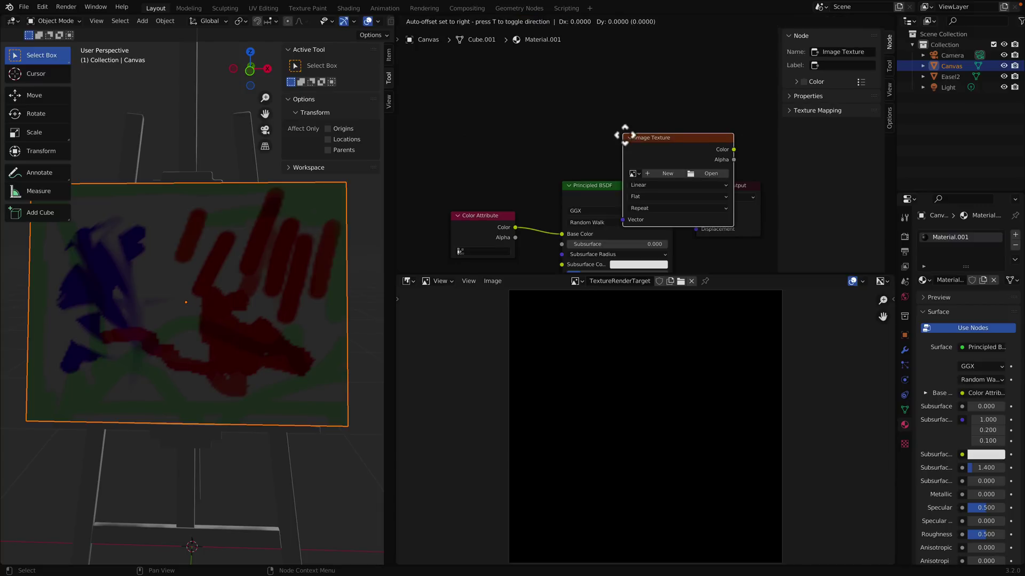
{"action": "left_click", "coordinate": [571, 75]}
{"action": "left_click", "coordinate": [583, 114]}
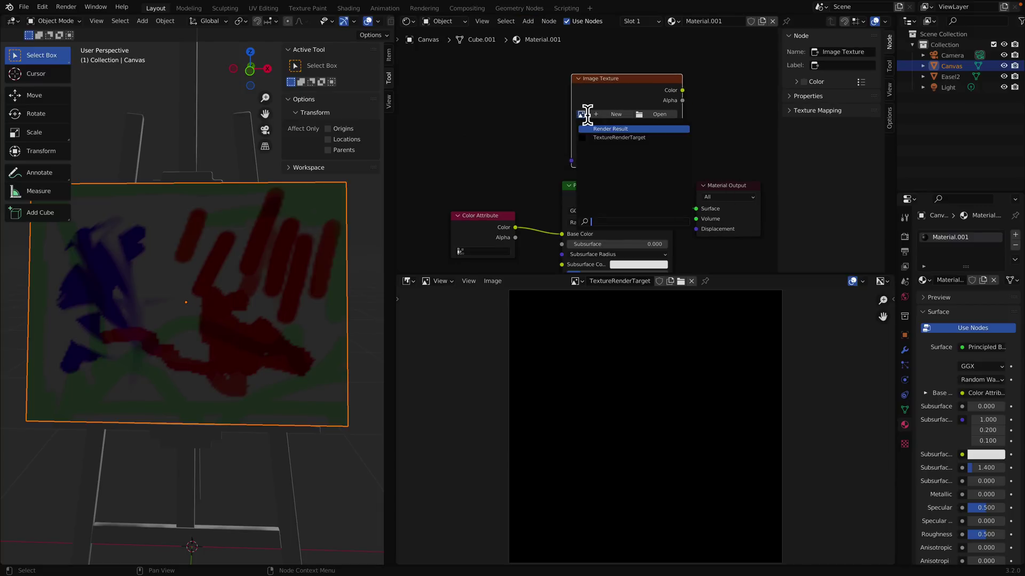
{"action": "left_click", "coordinate": [611, 137]}
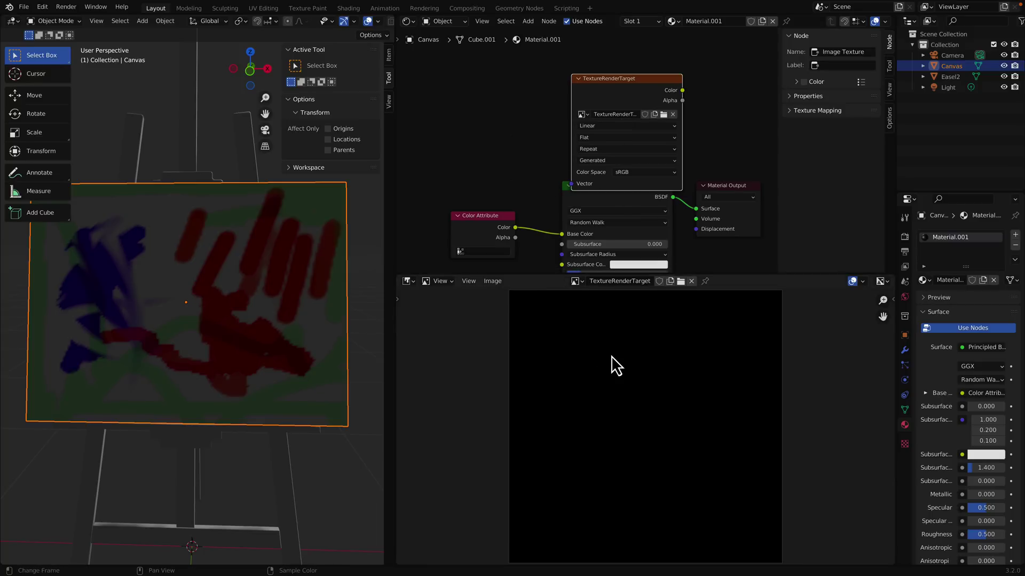
{"action": "left_click_drag", "start_coordinate": [614, 81], "coordinate": [626, 65]}
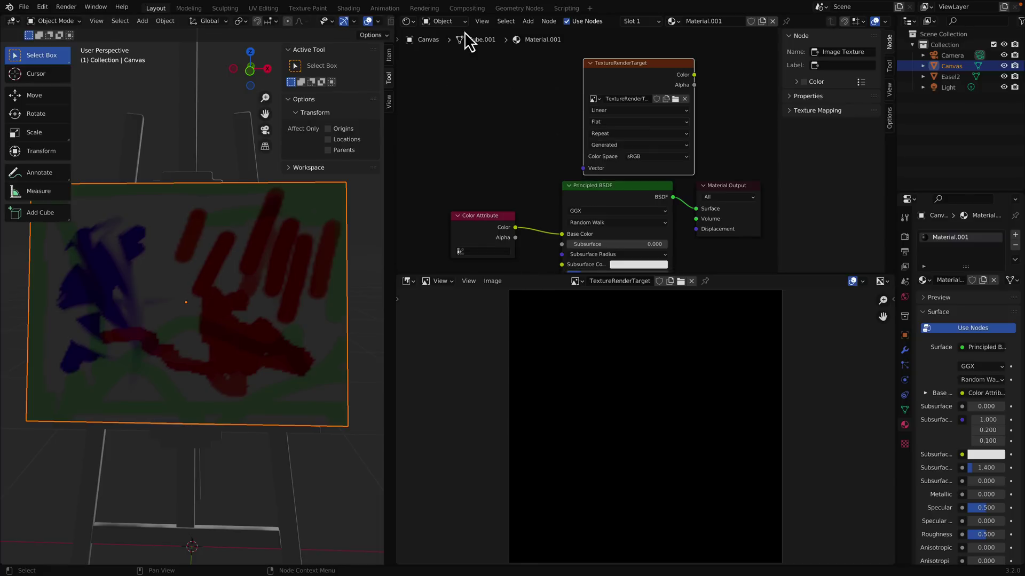
Change the node area to a UV Editor and put the canvas in Edit Mode.
{"action": "left_click", "coordinate": [409, 22]}
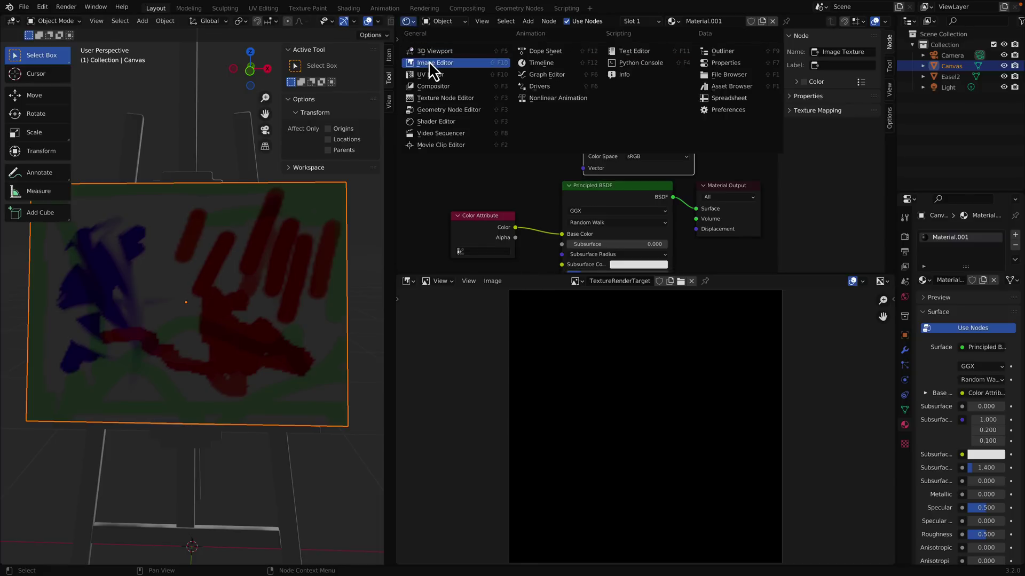
{"action": "left_click", "coordinate": [434, 75]}
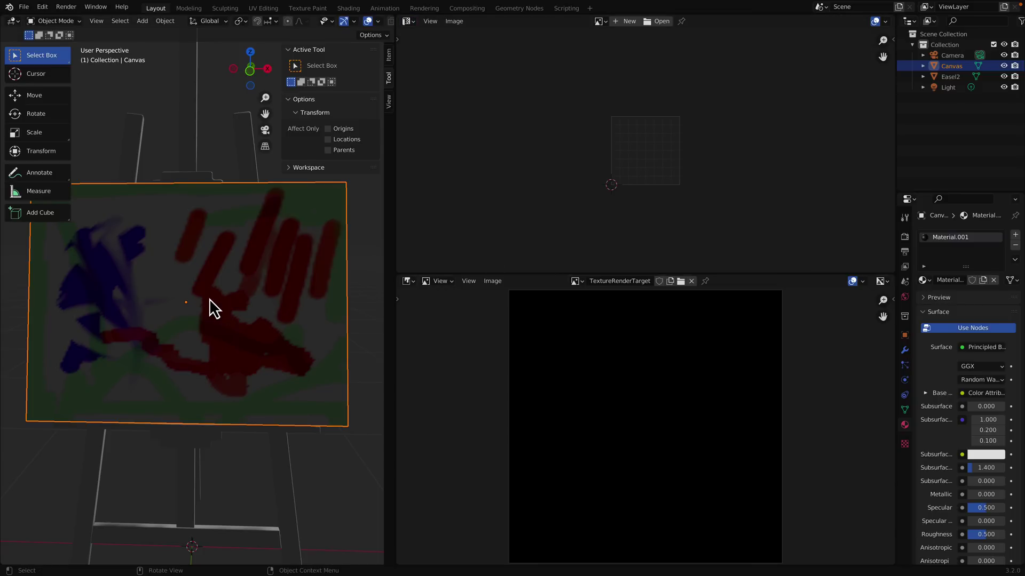
{"action": "left_click", "coordinate": [59, 21]}
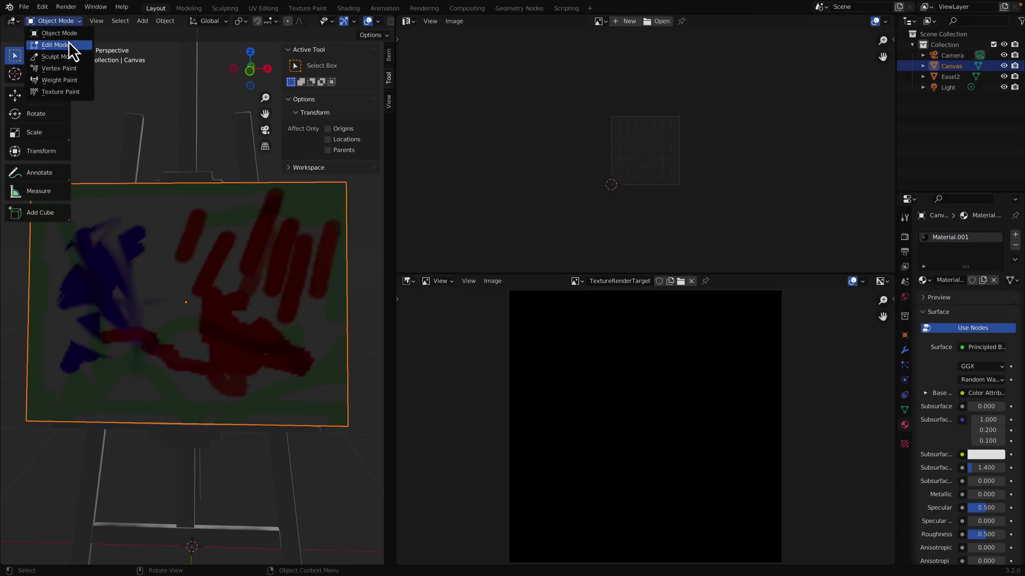
{"action": "left_click", "coordinate": [69, 32]}
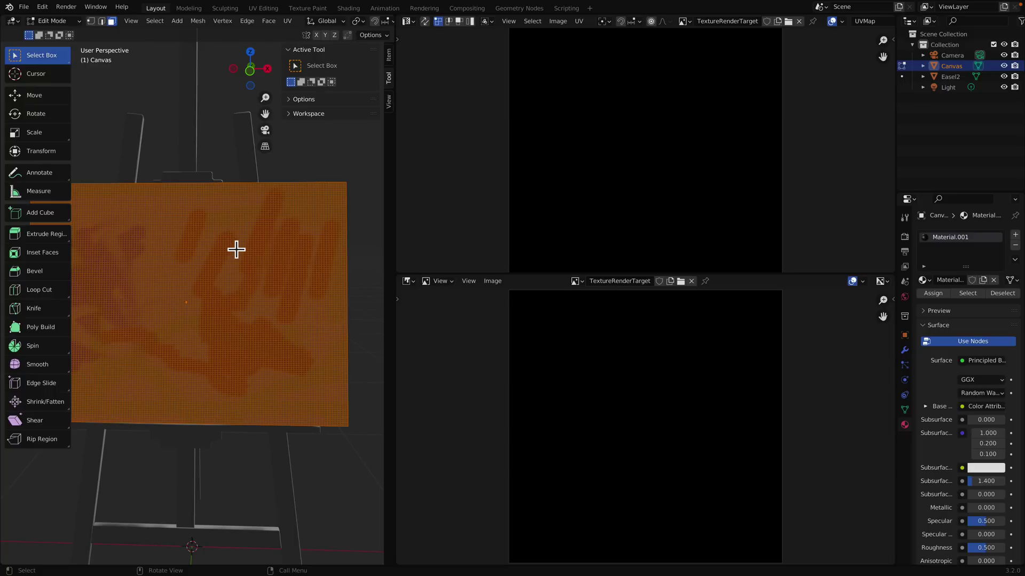
Select the whole canvas mesh and unwrap it with Smart UV Project, using a 66° angle limit and 0.000 island margin.
{"action": "key", "text": "alt+a"}
{"action": "key", "text": "a"}
{"action": "key", "text": "u"}
{"action": "left_click", "coordinate": [287, 21]}
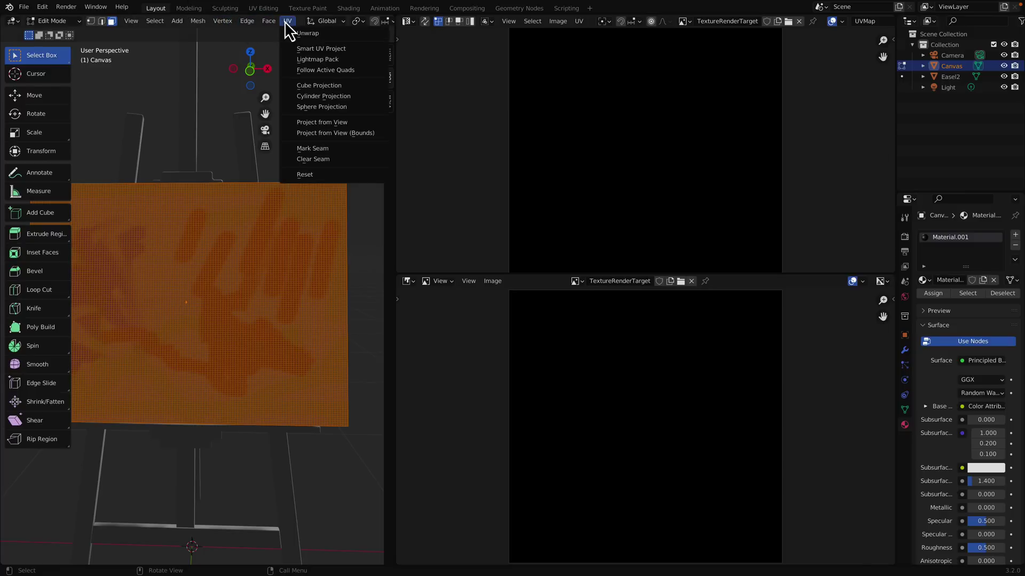
{"action": "left_click", "coordinate": [306, 48]}
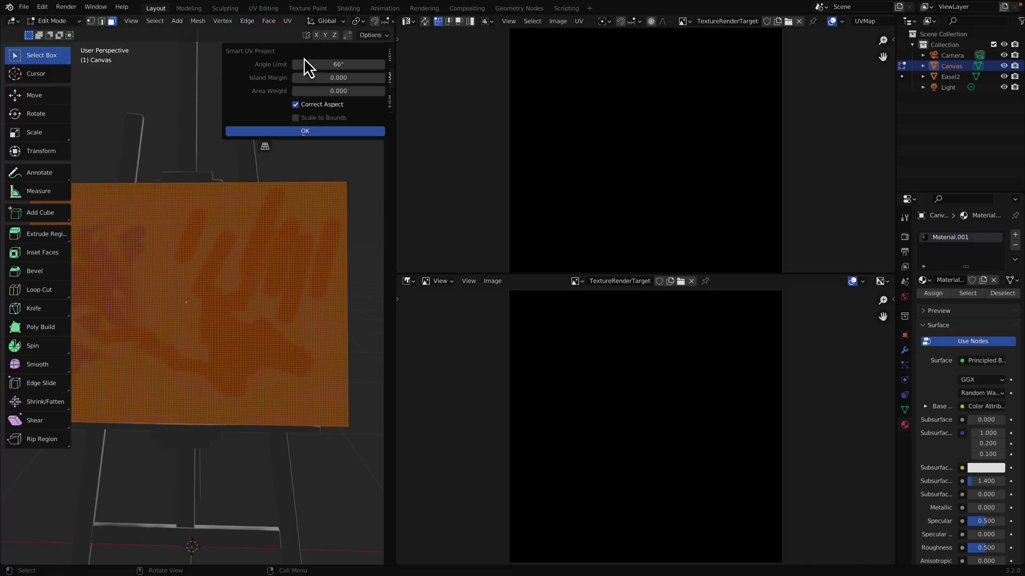
{"action": "left_click", "coordinate": [312, 132]}
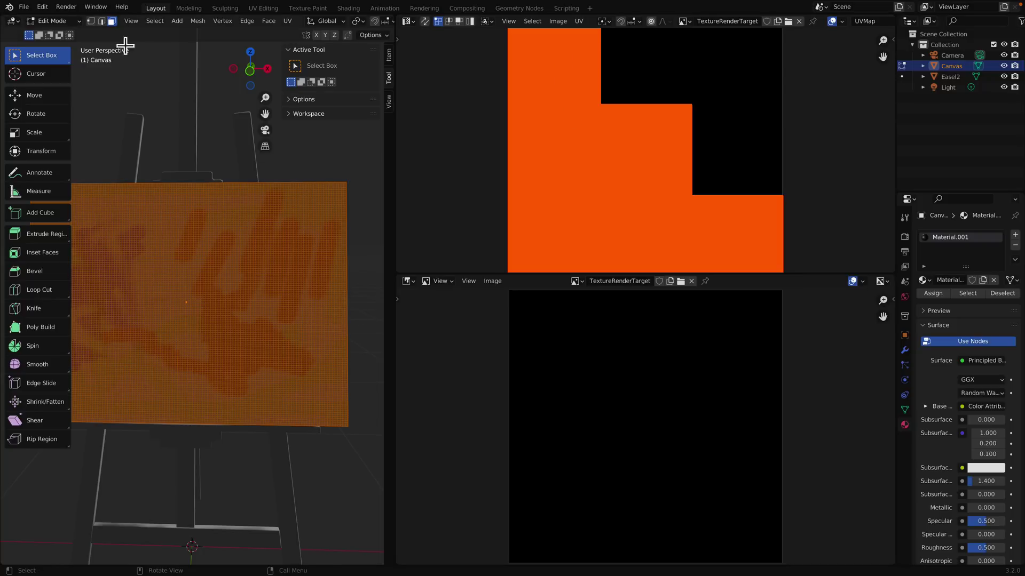
Return the canvas to Object Mode and change the UV Editor area back to a Shader Editor.
{"action": "left_click", "coordinate": [53, 22]}
{"action": "left_click", "coordinate": [59, 33]}
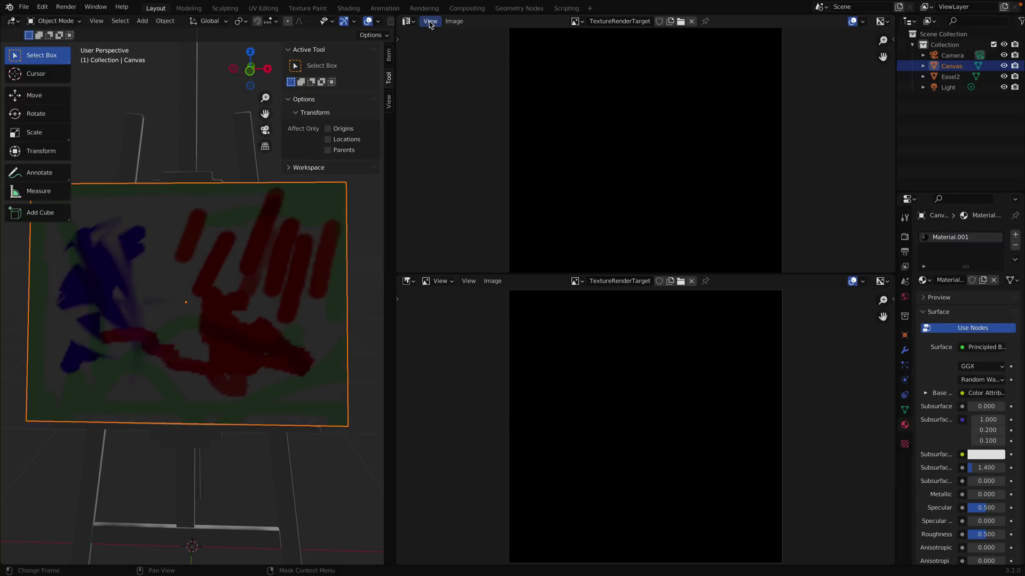
{"action": "left_click", "coordinate": [409, 21]}
{"action": "left_click", "coordinate": [436, 122]}
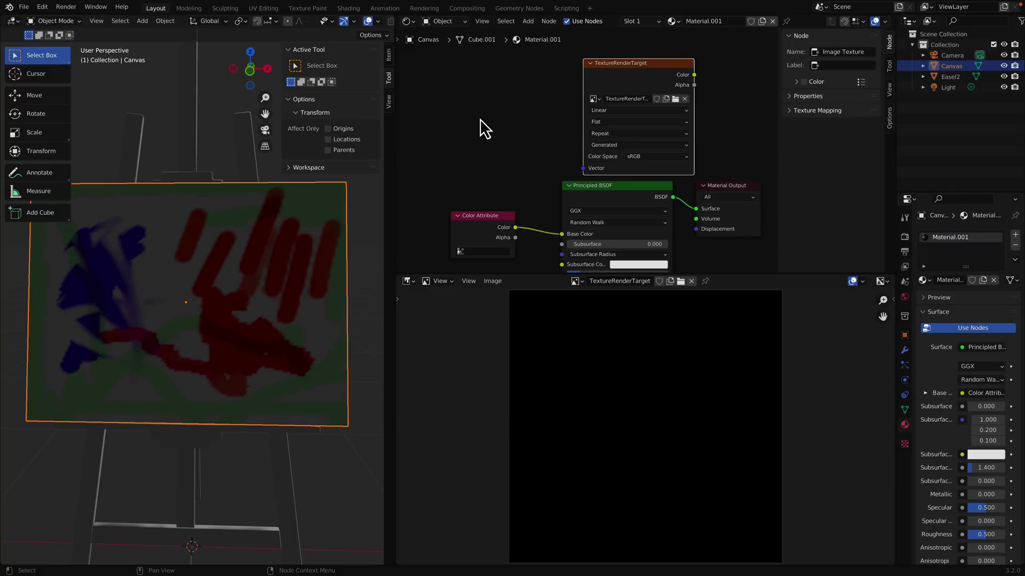
Set the render engine to Cycles and expand its Bake settings.
{"action": "left_click", "coordinate": [905, 219]}
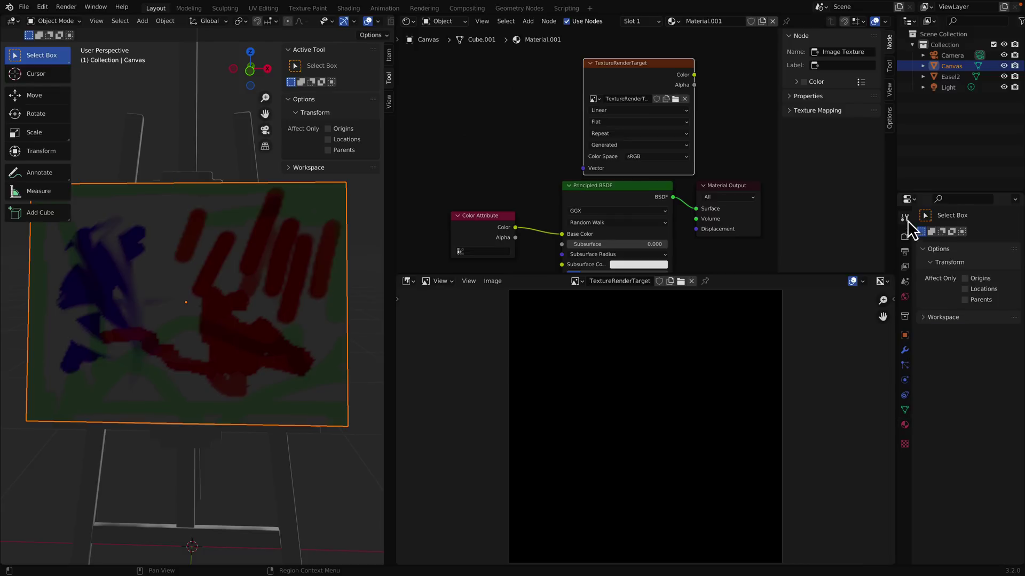
{"action": "left_click", "coordinate": [904, 237]}
{"action": "left_click", "coordinate": [984, 236]}
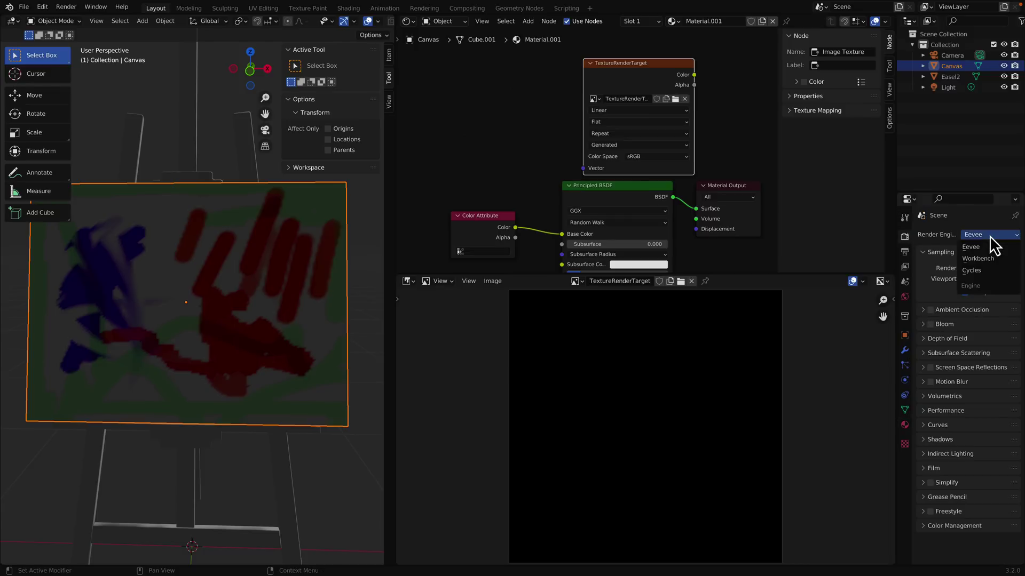
{"action": "left_click", "coordinate": [981, 270]}
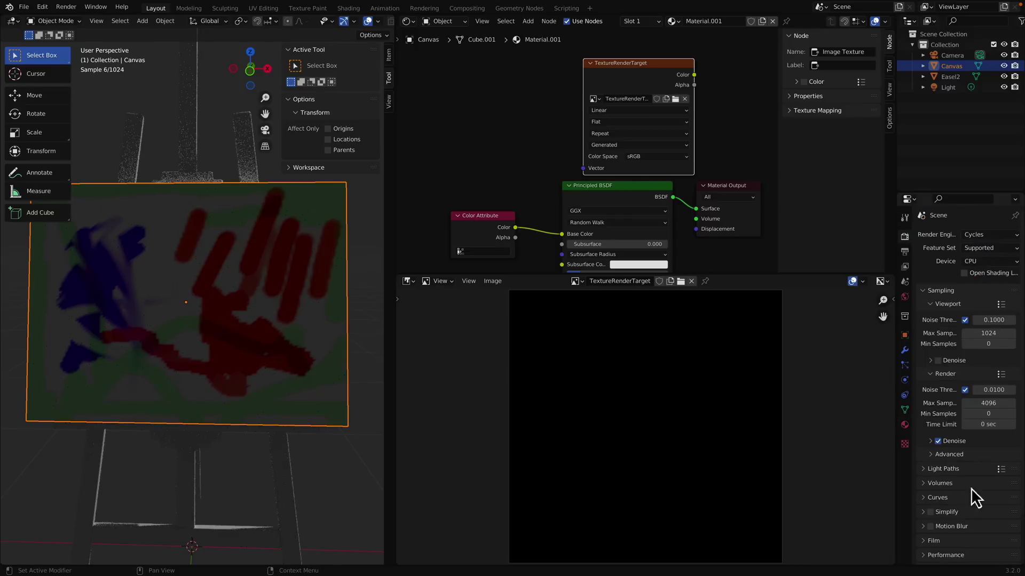
{"action": "scroll", "coordinate": [956, 485], "scroll_direction": "down", "scroll_amount": 3}
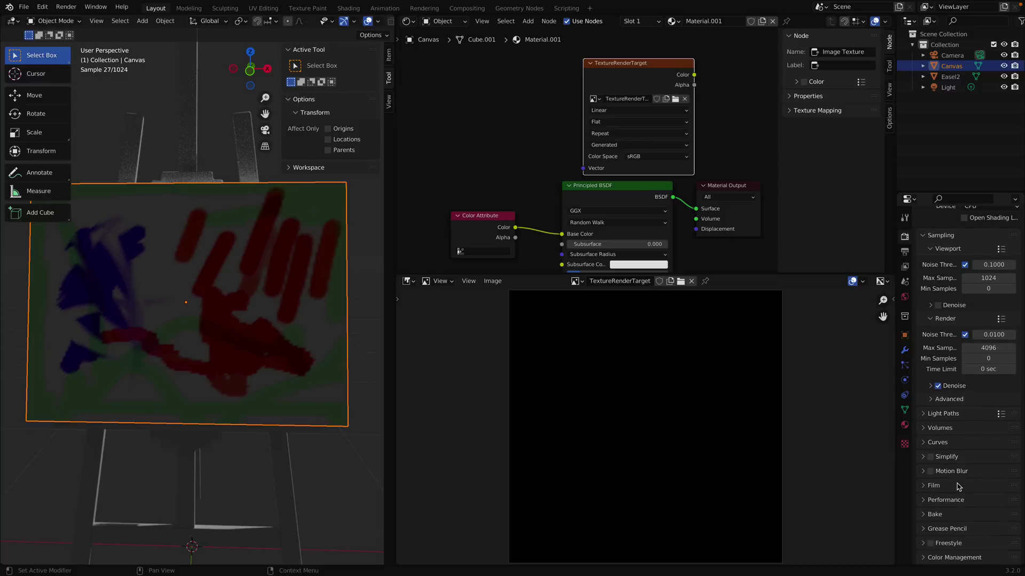
{"action": "left_click", "coordinate": [921, 514]}
{"action": "scroll", "coordinate": [955, 508], "scroll_direction": "down", "scroll_amount": 2}
{"action": "scroll", "coordinate": [956, 508], "scroll_direction": "down", "scroll_amount": 6}
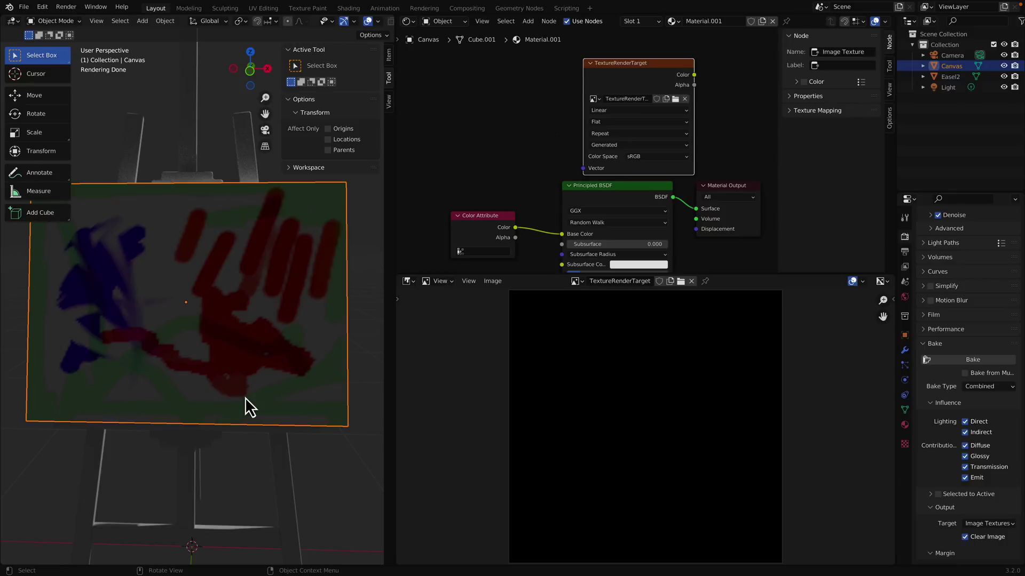
Add a point light to the scene.
{"action": "scroll", "coordinate": [245, 397], "scroll_direction": "down", "scroll_amount": 8}
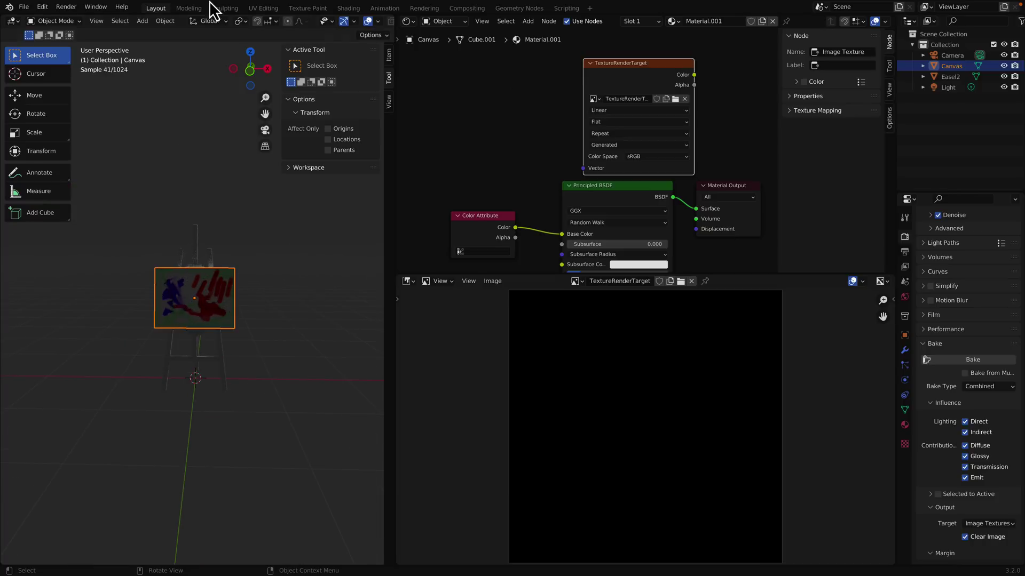
{"action": "left_click", "coordinate": [146, 22]}
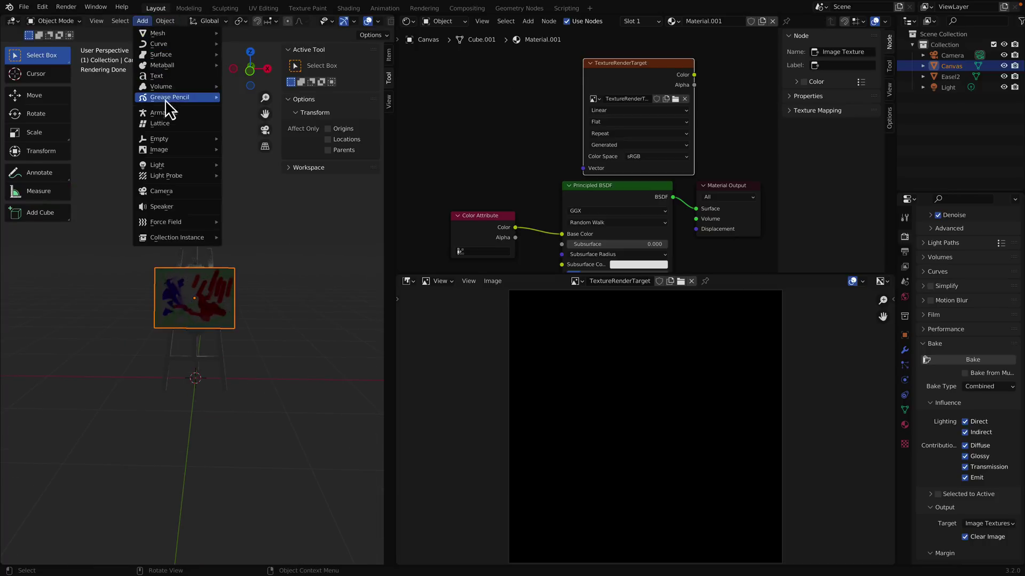
{"action": "mouse_move", "coordinate": [170, 143]}
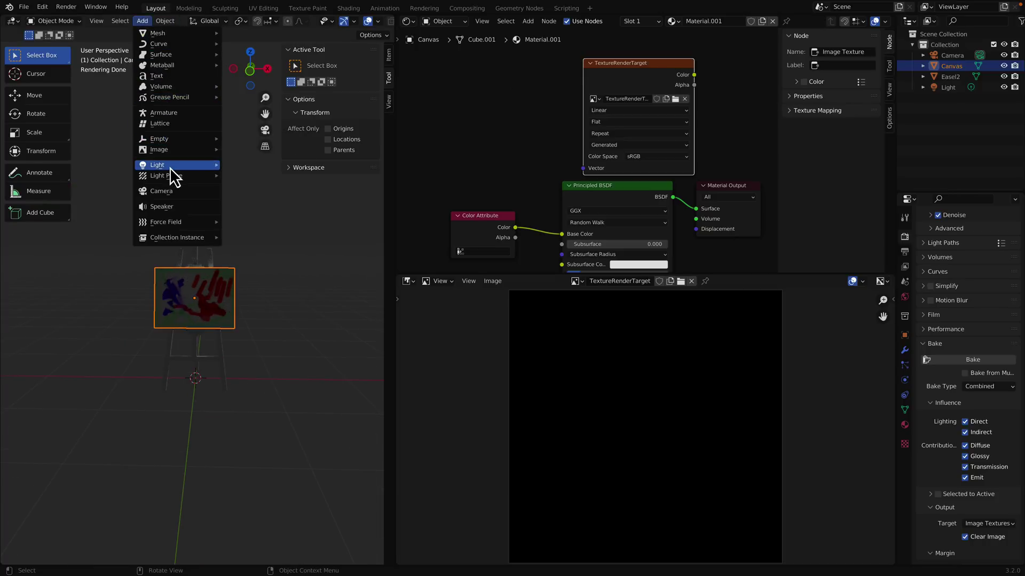
{"action": "mouse_move", "coordinate": [182, 167]}
{"action": "left_click", "coordinate": [266, 167]}
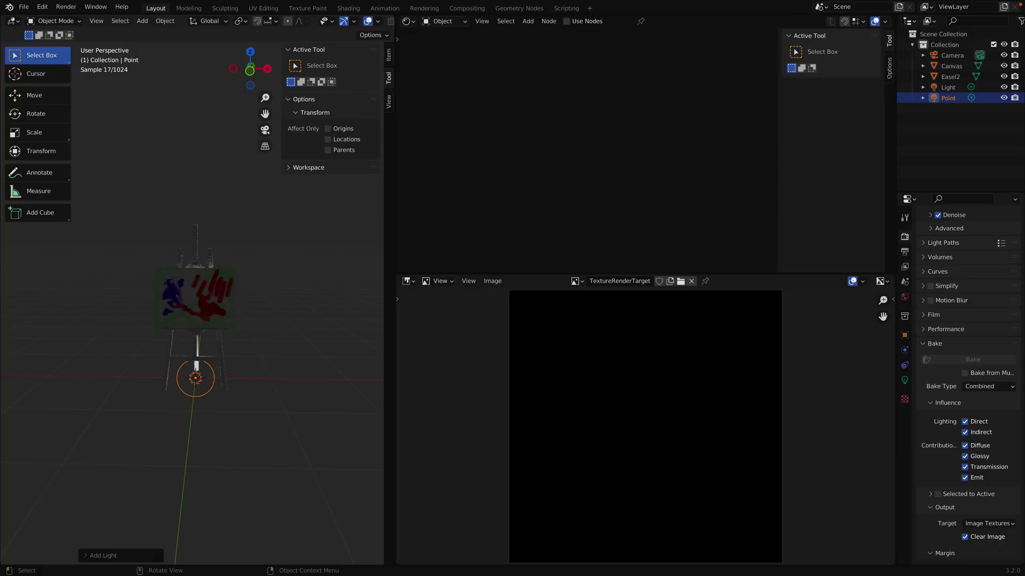
Move the point light along Y in front of the easel and raise it along Z to canvas height, keeping Rendered shading.
{"action": "key", "text": "g"}
{"action": "key", "text": "y"}
{"action": "left_click", "coordinate": [220, 397]}
{"action": "key", "text": "z"}
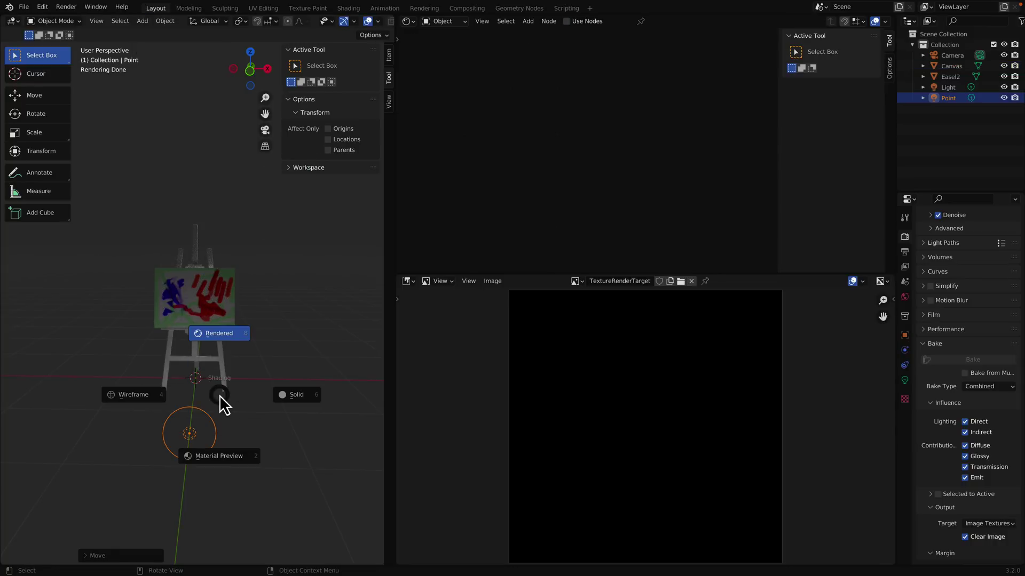
{"action": "left_click", "coordinate": [231, 344]}
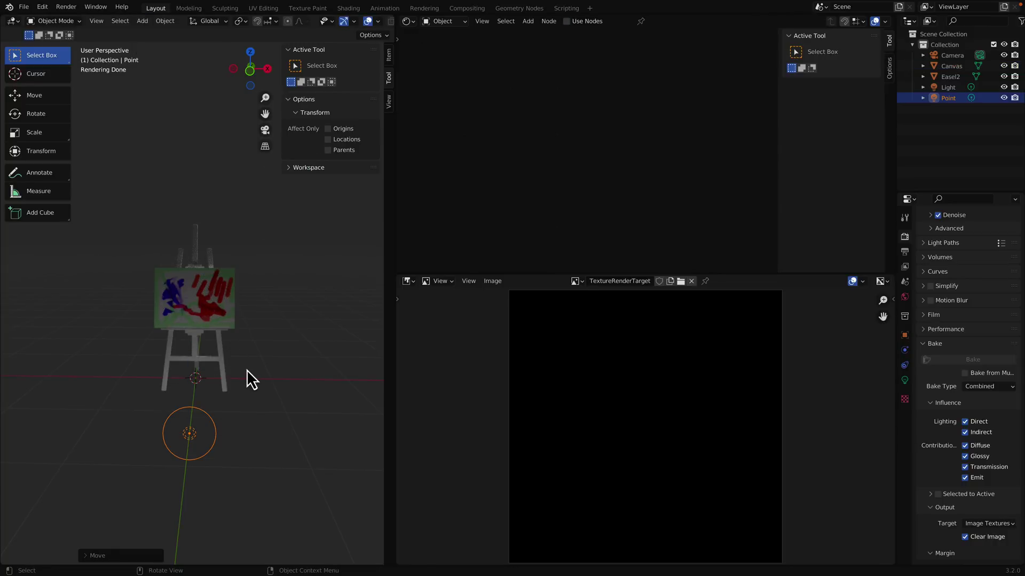
{"action": "key", "text": "g"}
{"action": "key", "text": "z"}
{"action": "left_click", "coordinate": [264, 292]}
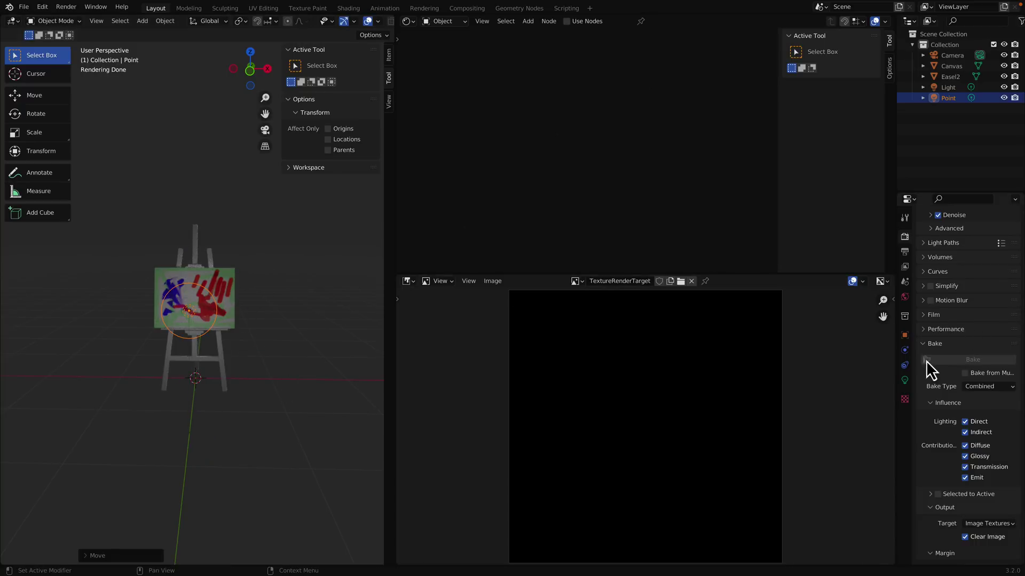
Set the point light's power to 31.6 W and its radius to 1.71 m.
{"action": "left_click", "coordinate": [905, 380]}
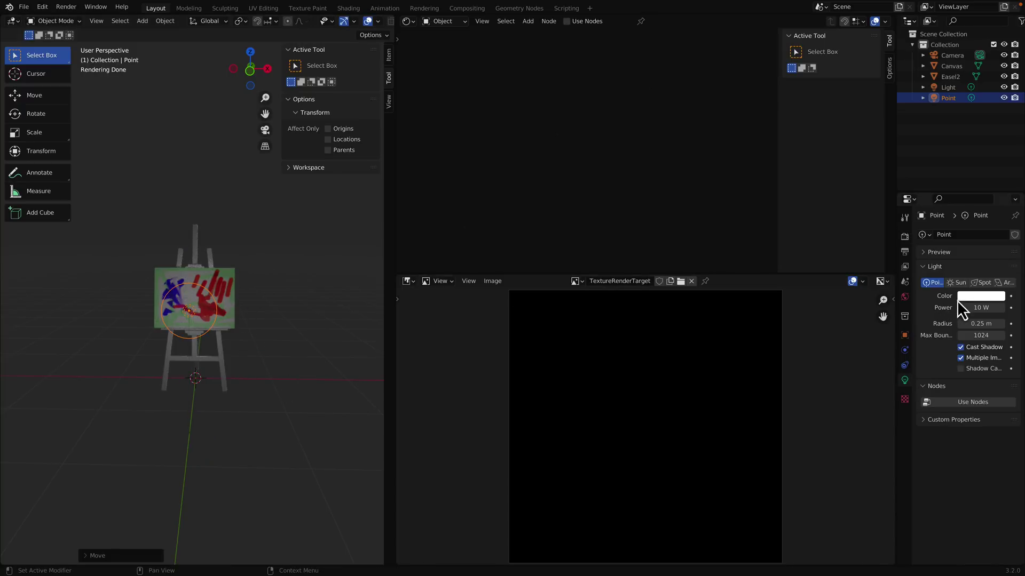
{"action": "mouse_move", "coordinate": [960, 308]}
{"action": "left_mouse_down"}
{"action": "mouse_move", "coordinate": [993, 307]}
{"action": "mouse_move", "coordinate": [969, 305]}
{"action": "left_mouse_up"}
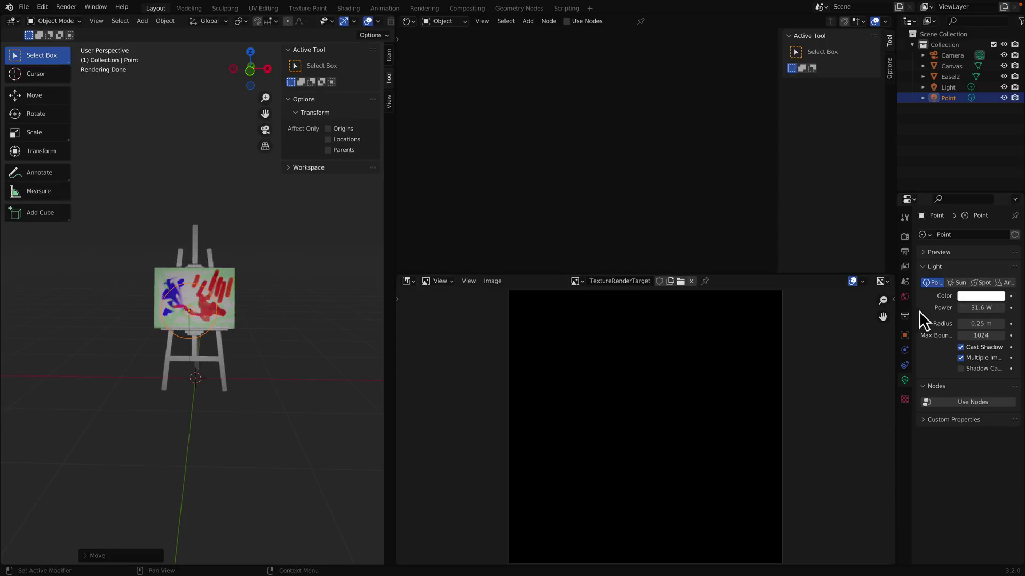
{"action": "left_click_drag", "start_coordinate": [969, 324], "coordinate": [998, 324]}
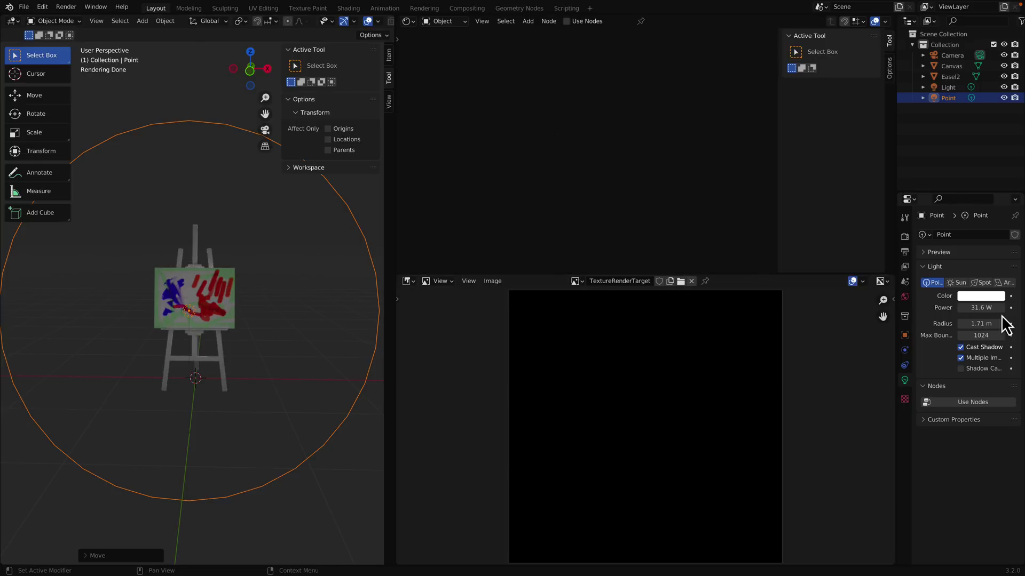
Set the point light's radius to 0.27 m.
{"action": "left_click_drag", "start_coordinate": [990, 324], "coordinate": [964, 324]}
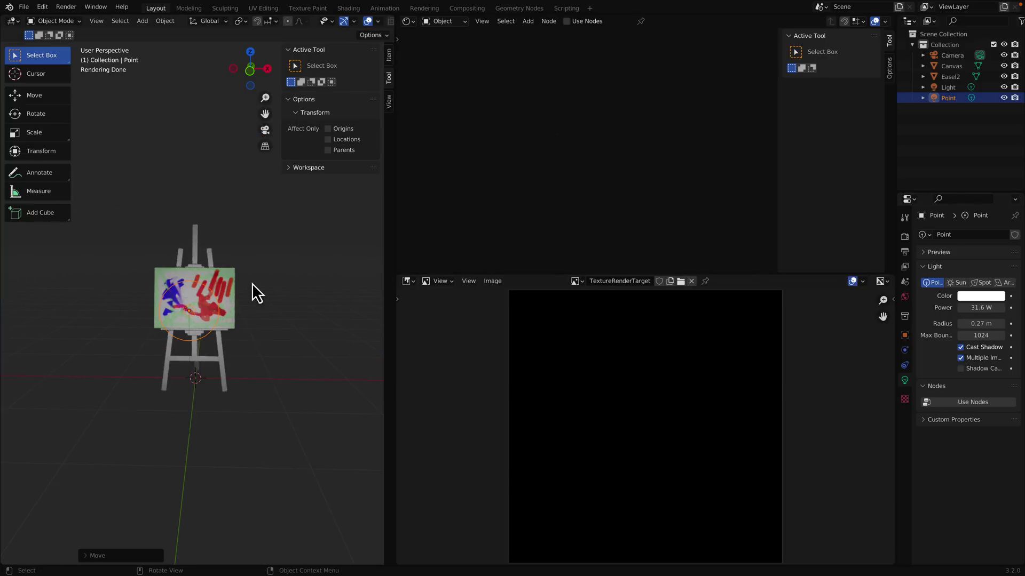
{"action": "scroll", "coordinate": [263, 289], "scroll_direction": "up", "scroll_amount": 10}
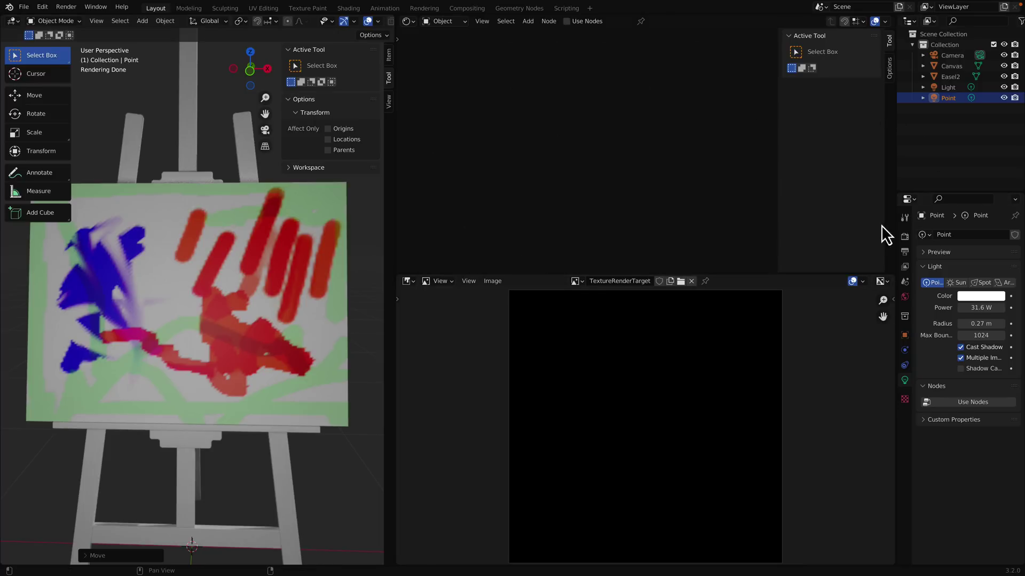
Set the bake output target to Image Textures in the render settings.
{"action": "left_click", "coordinate": [904, 237]}
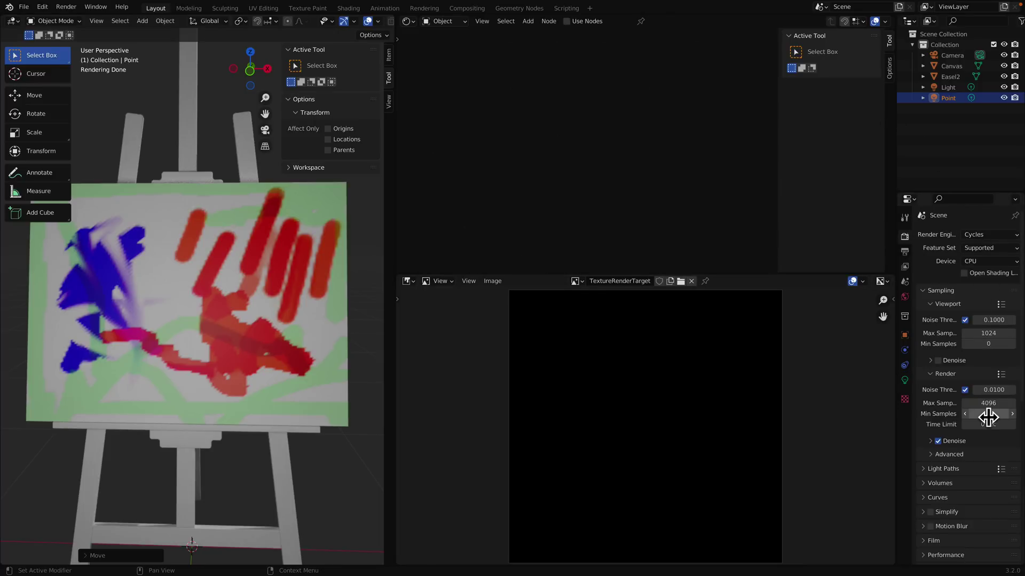
{"action": "scroll", "coordinate": [989, 416], "scroll_direction": "down", "scroll_amount": 5}
{"action": "scroll", "coordinate": [989, 419], "scroll_direction": "down", "scroll_amount": 6}
{"action": "left_click", "coordinate": [995, 485]}
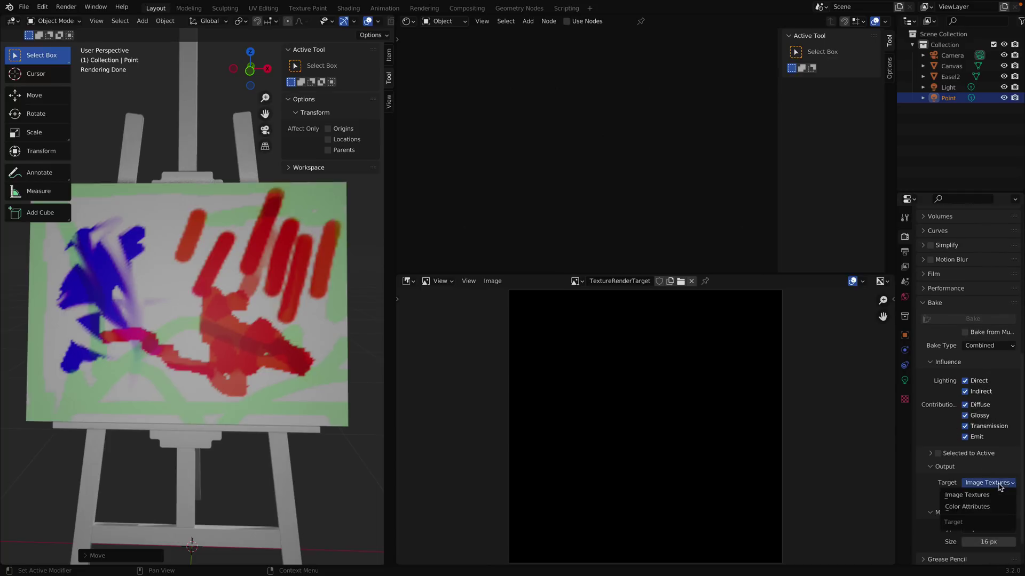
{"action": "left_click", "coordinate": [975, 498]}
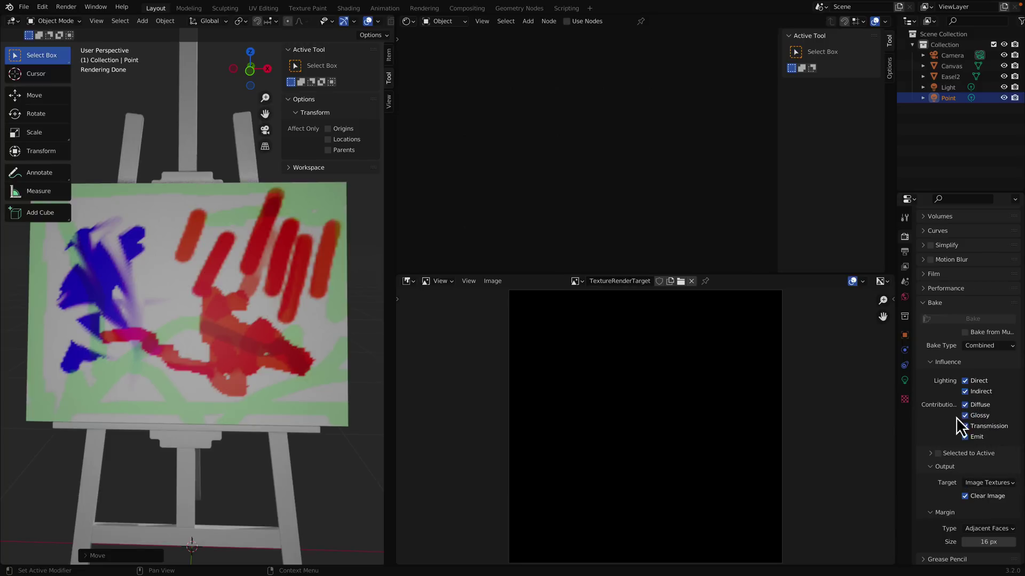
Switch the Cycles render device to GPU Compute.
{"action": "scroll", "coordinate": [956, 300], "scroll_direction": "up", "scroll_amount": 9}
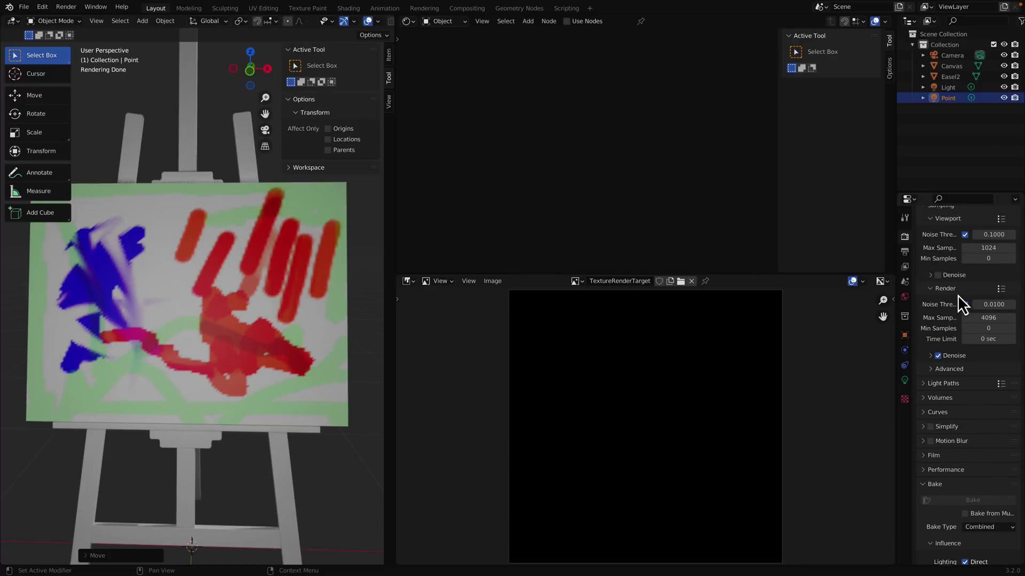
{"action": "scroll", "coordinate": [990, 280], "scroll_direction": "up", "scroll_amount": 2}
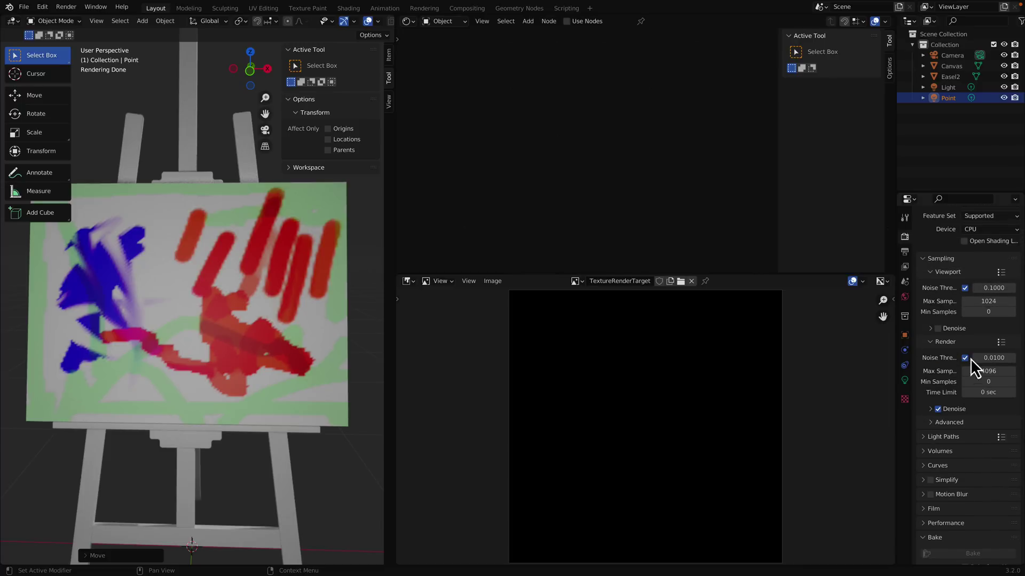
{"action": "scroll", "coordinate": [968, 347], "scroll_direction": "up", "scroll_amount": 2}
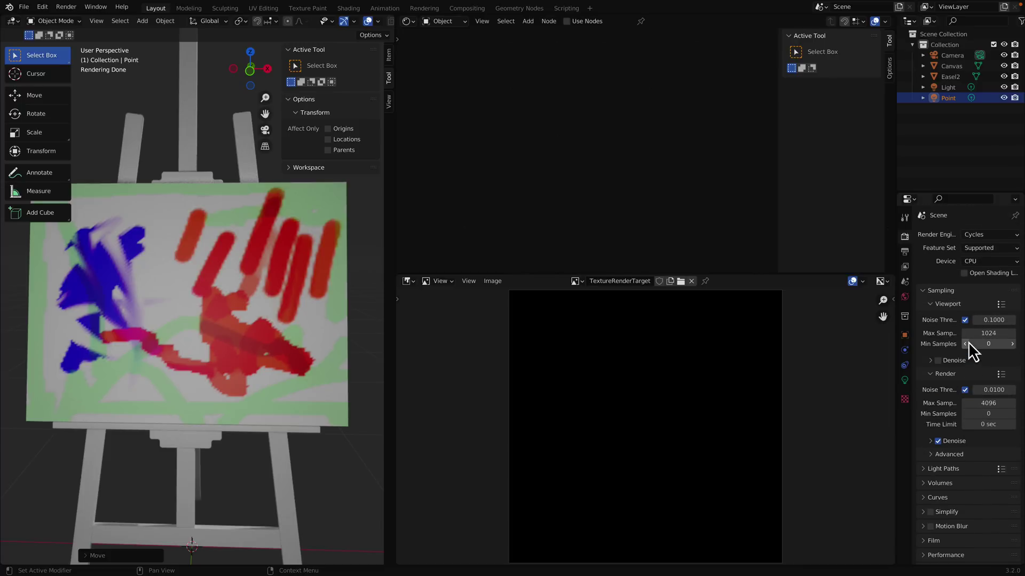
{"action": "left_click", "coordinate": [984, 261]}
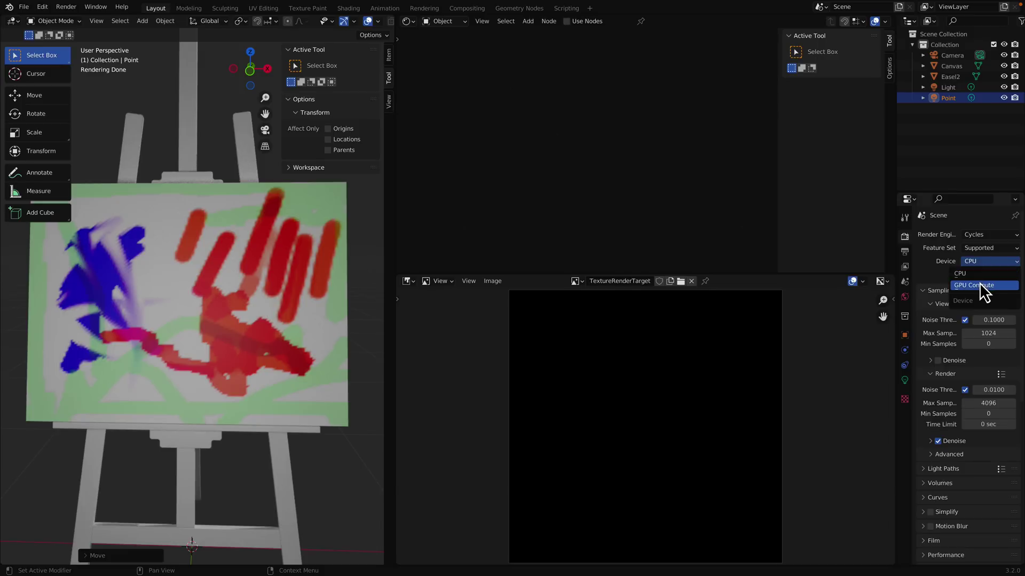
{"action": "left_click", "coordinate": [980, 284]}
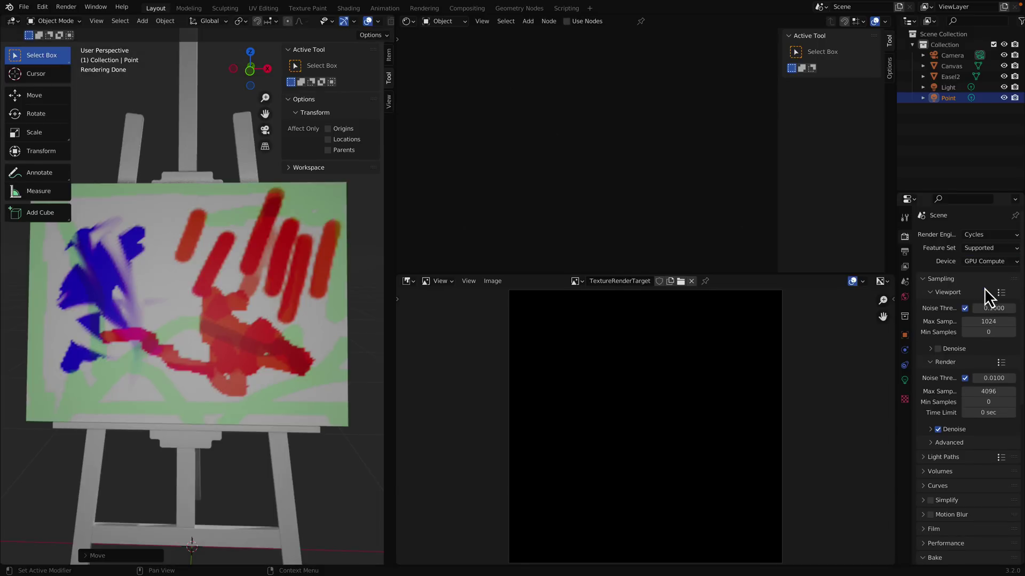
Select the Canvas object and bake its Combined result to the TextureRenderTarget image.
{"action": "scroll", "coordinate": [943, 372], "scroll_direction": "down", "scroll_amount": 2}
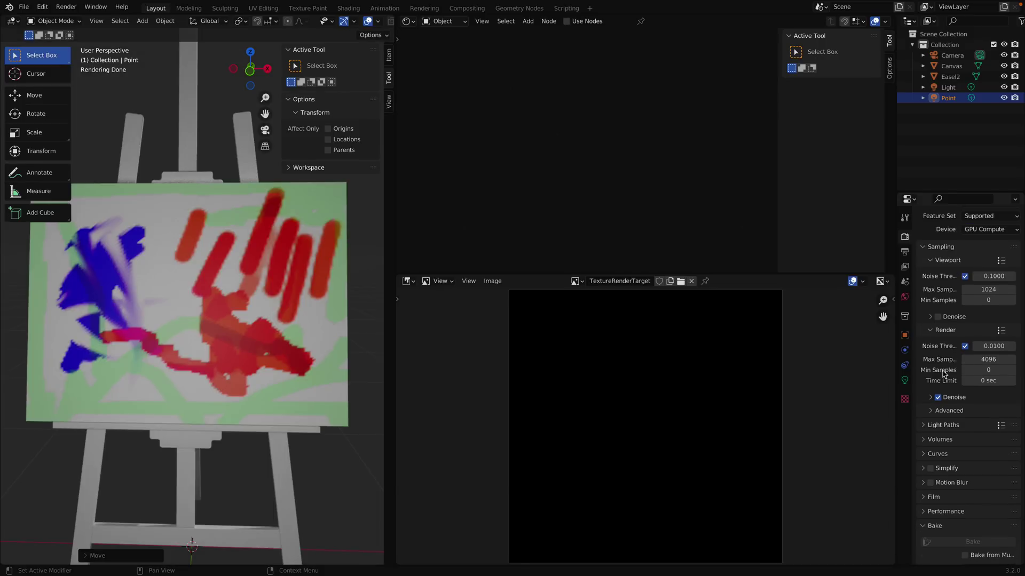
{"action": "scroll", "coordinate": [943, 372], "scroll_direction": "down", "scroll_amount": 10}
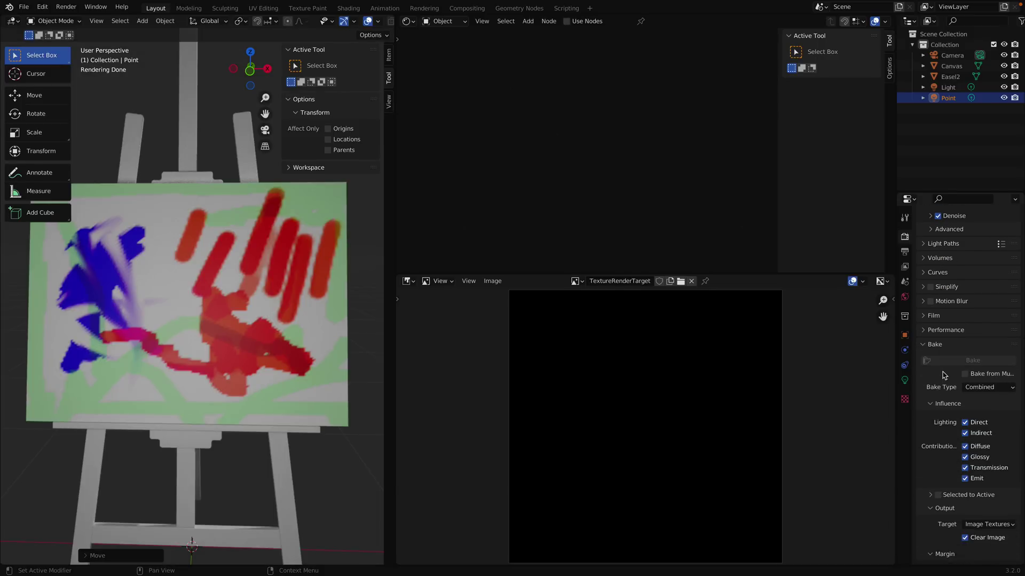
{"action": "scroll", "coordinate": [943, 373], "scroll_direction": "down", "scroll_amount": 1}
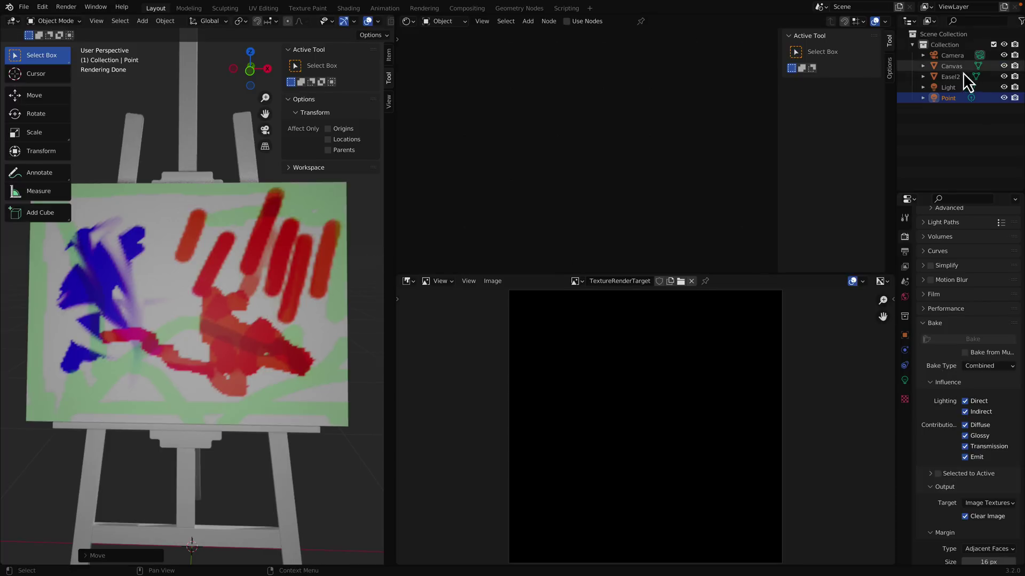
{"action": "left_click", "coordinate": [953, 68]}
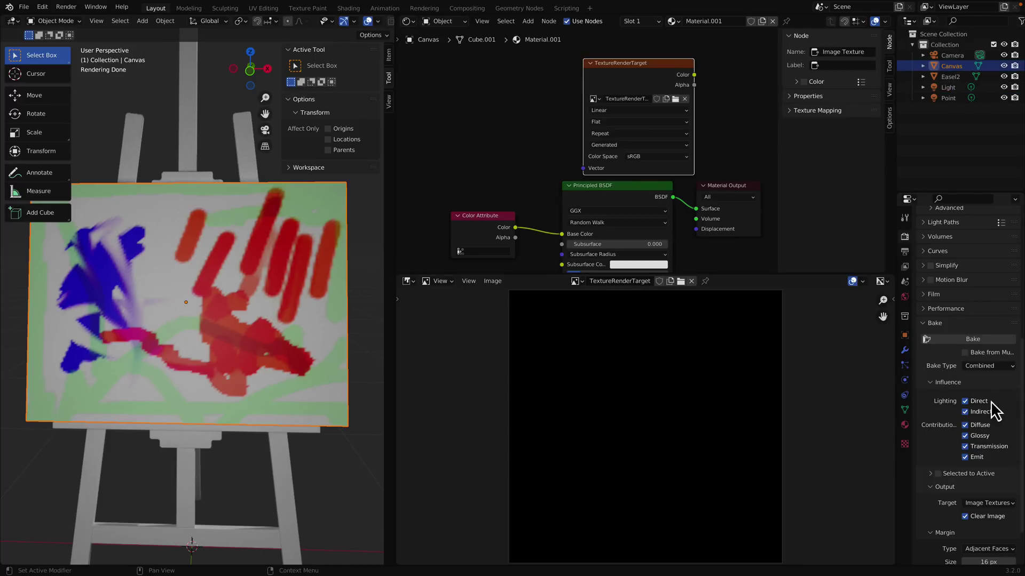
{"action": "left_click", "coordinate": [976, 341]}
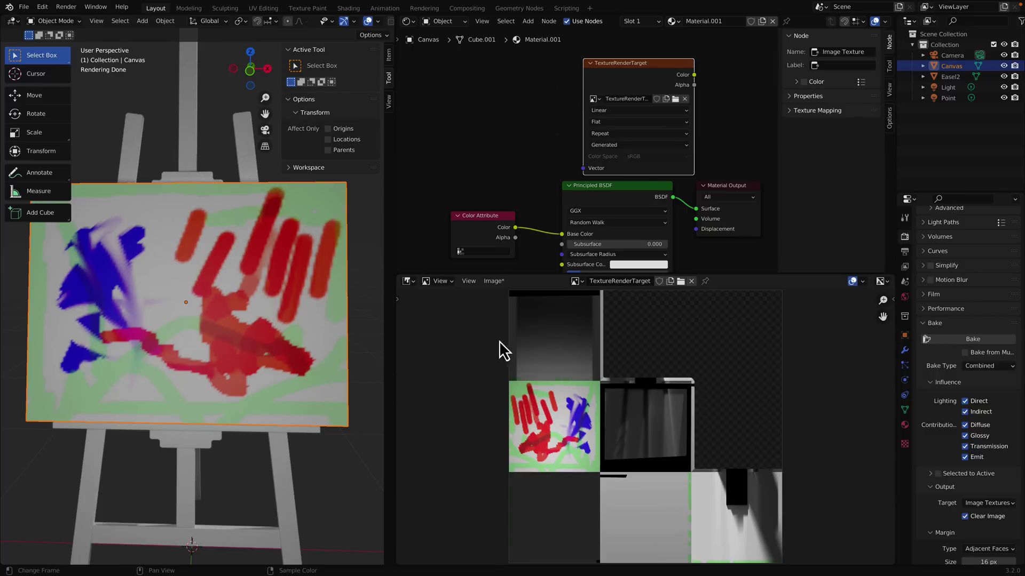
Delete the canvas material's Color Attribute node and save the baked image over TextureRenderTarget.png in the Desktop folder.
{"action": "left_click", "coordinate": [491, 217]}
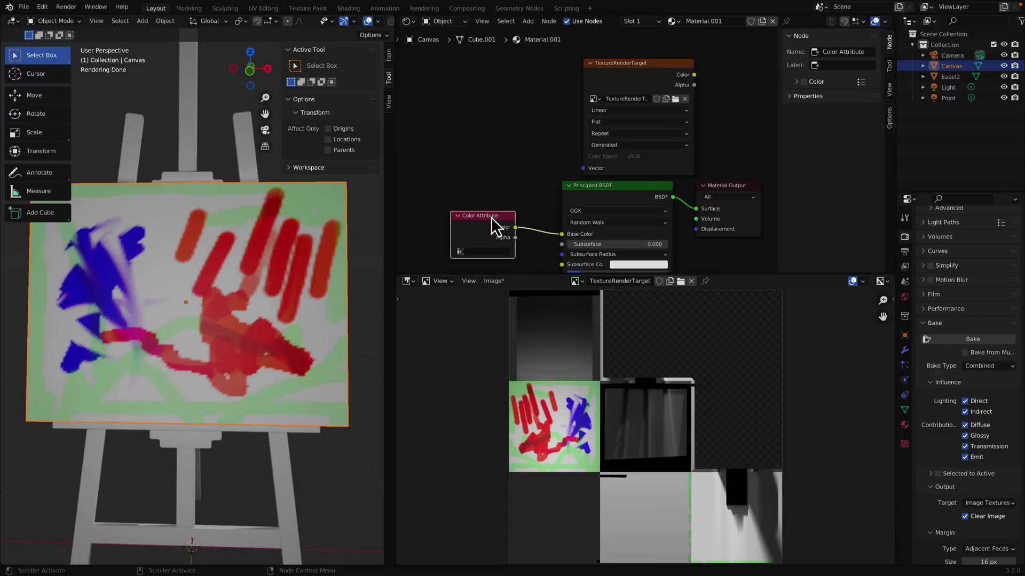
{"action": "key", "text": "x"}
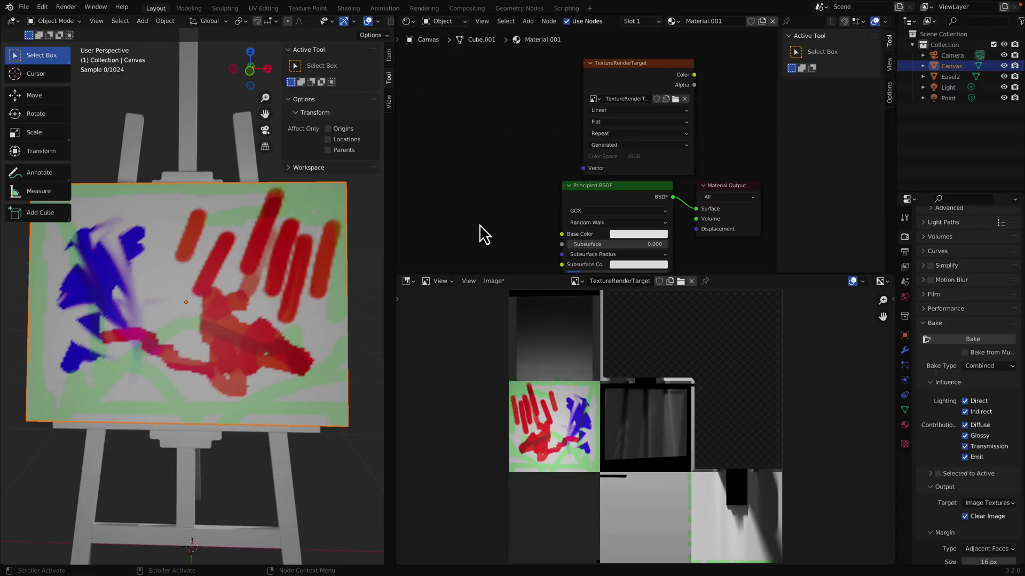
{"action": "left_click", "coordinate": [494, 281]}
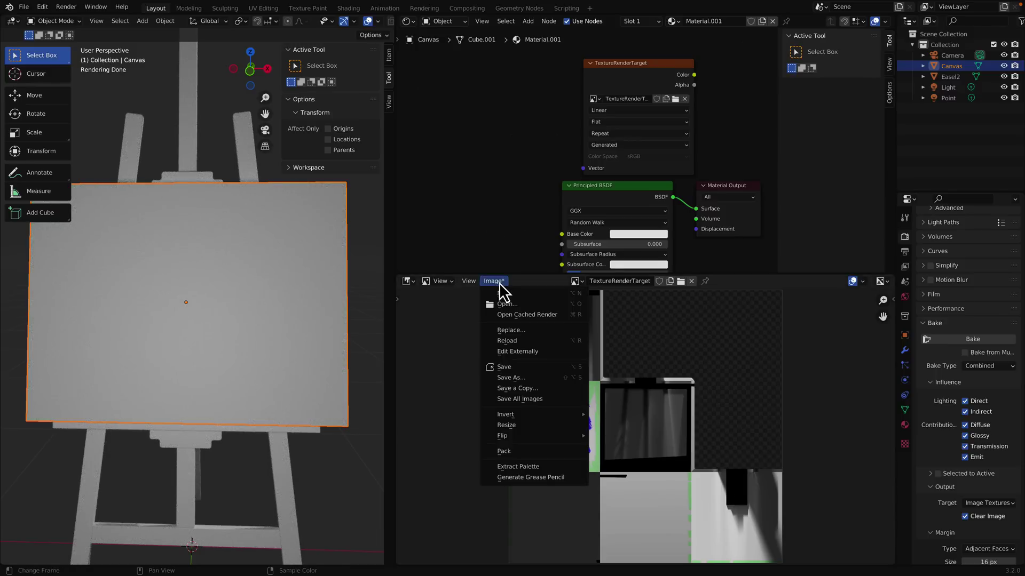
{"action": "left_click", "coordinate": [505, 366]}
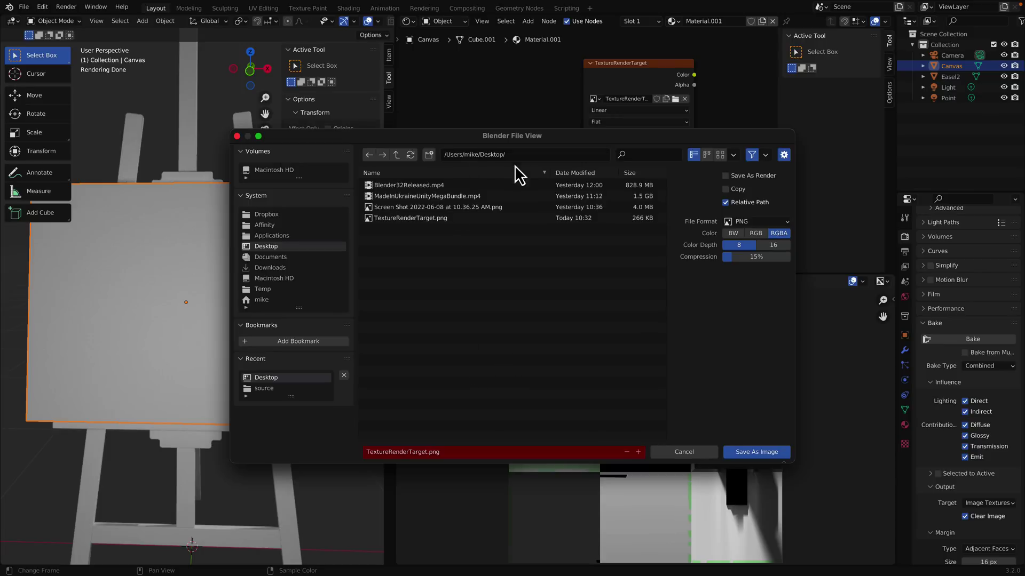
{"action": "left_click", "coordinate": [433, 217]}
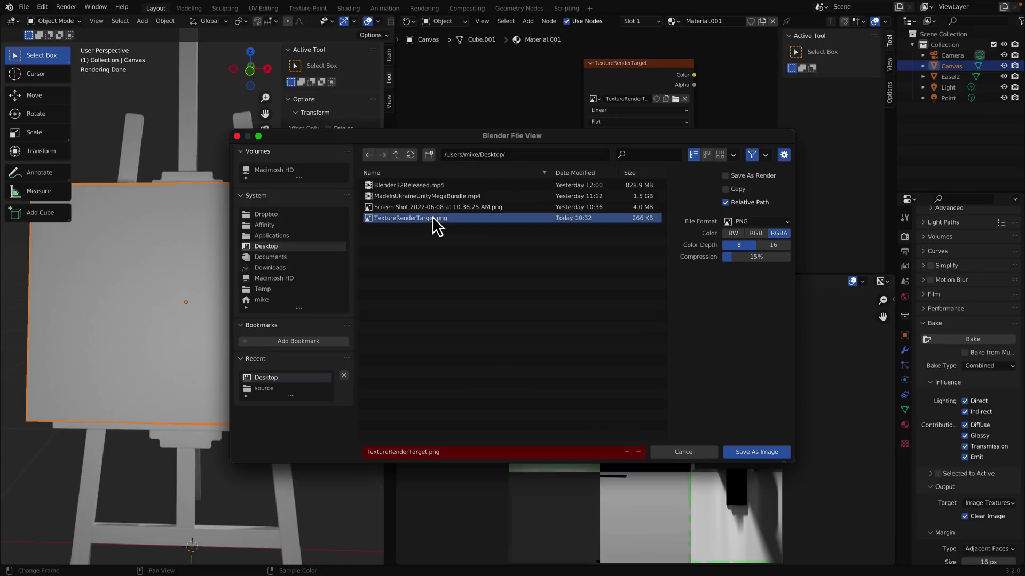
{"action": "left_click", "coordinate": [753, 454]}
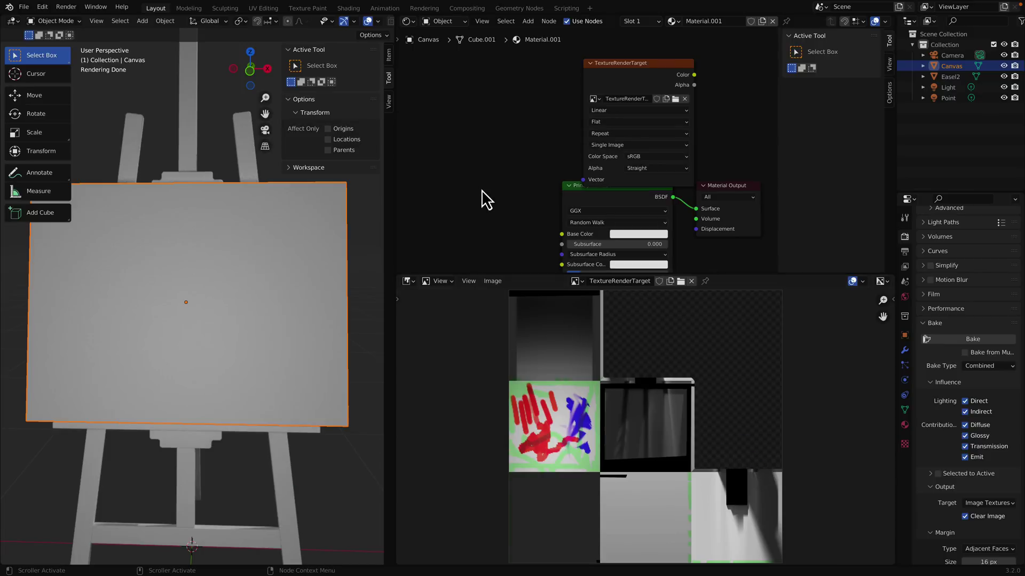
Add a new Image Texture node to the canvas material, placed beside the existing TextureRenderTarget node.
{"action": "right_click", "coordinate": [463, 152]}
{"action": "left_click", "coordinate": [527, 21]}
{"action": "mouse_move", "coordinate": [555, 84]}
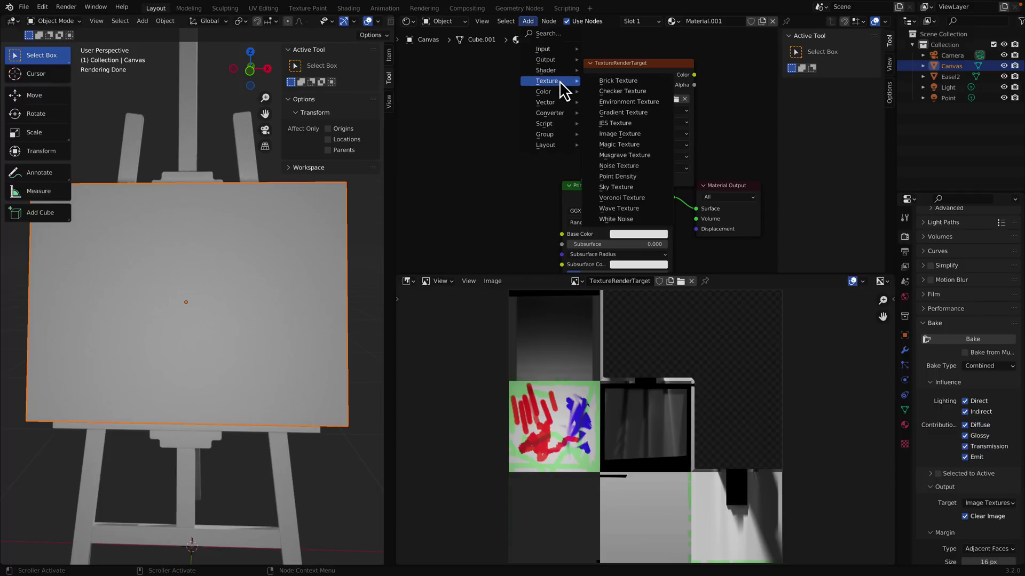
{"action": "left_click", "coordinate": [615, 133]}
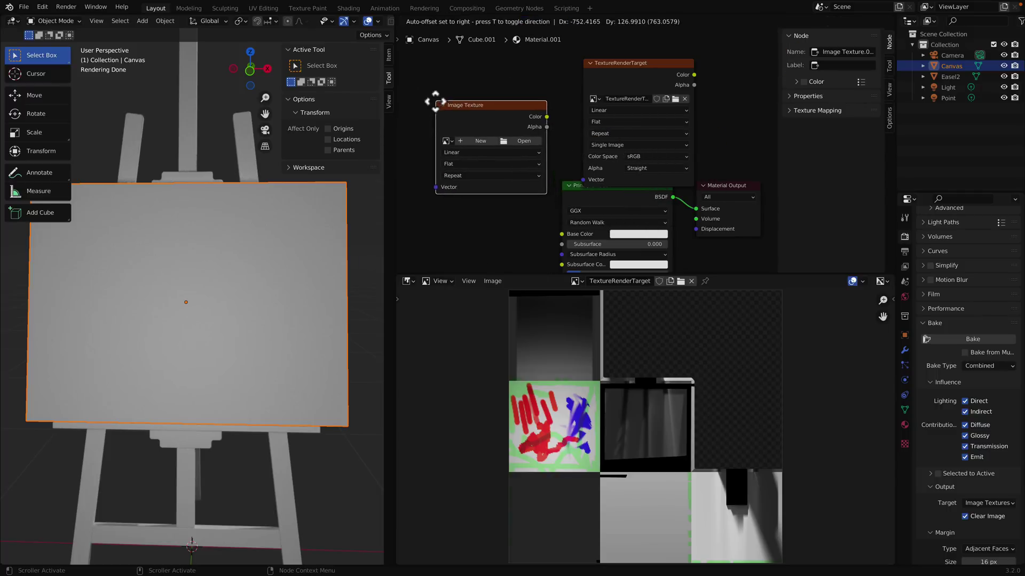
{"action": "left_click", "coordinate": [434, 102]}
Load TextureRenderTarget.png into the new Image Texture node and connect its Color to the Principled BSDF's Base Color.
{"action": "left_click", "coordinate": [508, 140]}
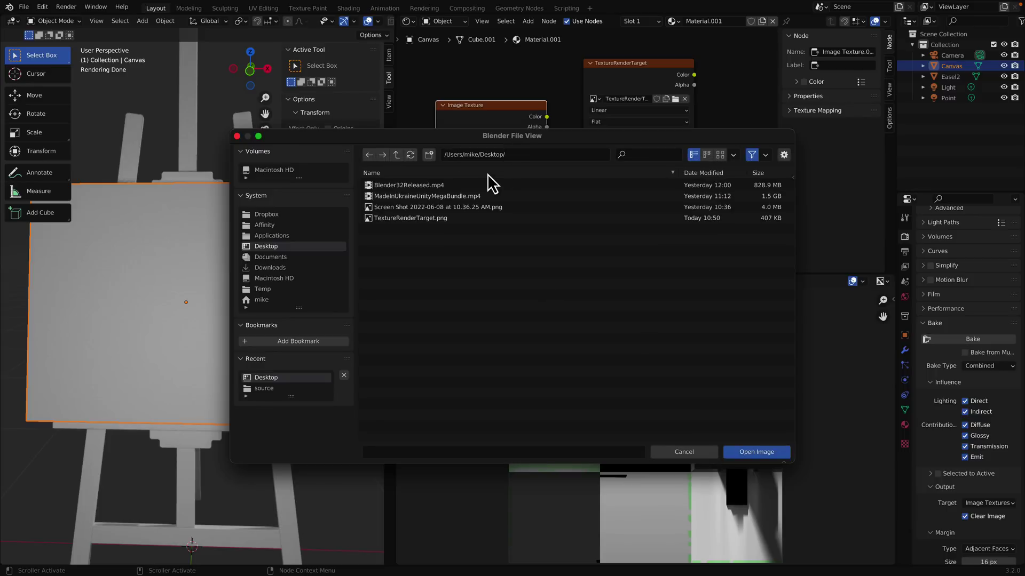
{"action": "left_click", "coordinate": [433, 218]}
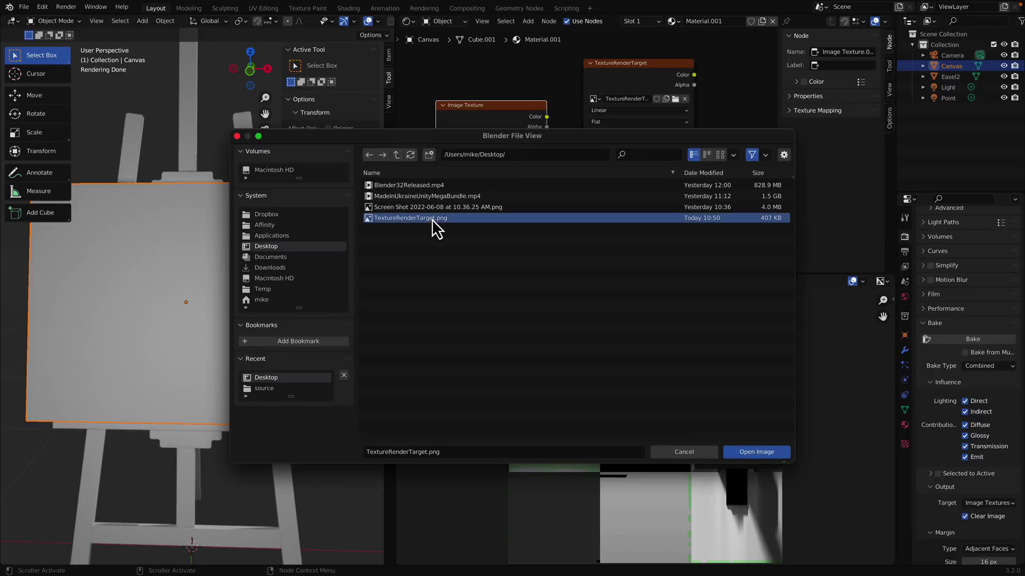
{"action": "left_click", "coordinate": [772, 455]}
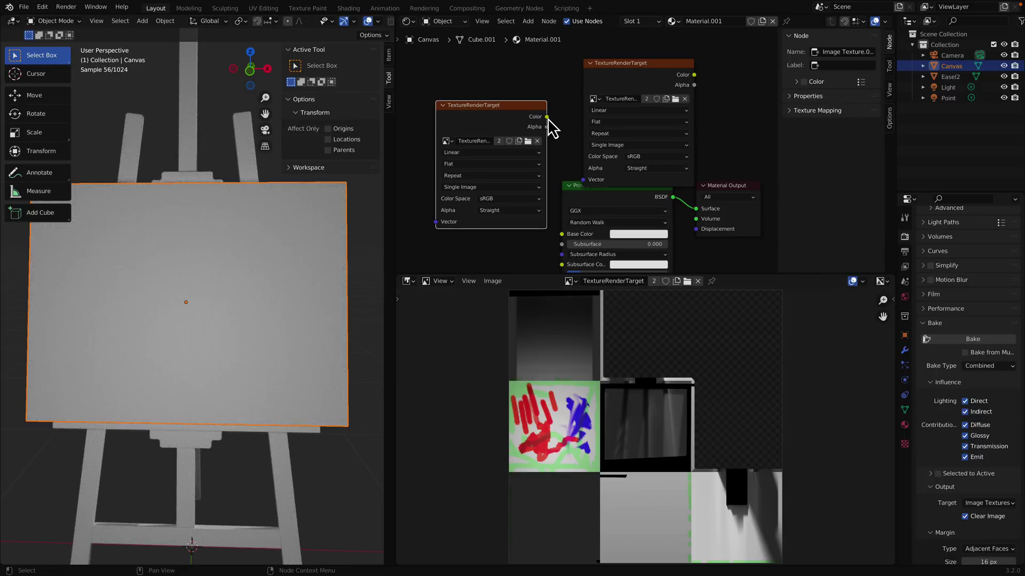
{"action": "left_click_drag", "start_coordinate": [547, 117], "coordinate": [565, 235]}
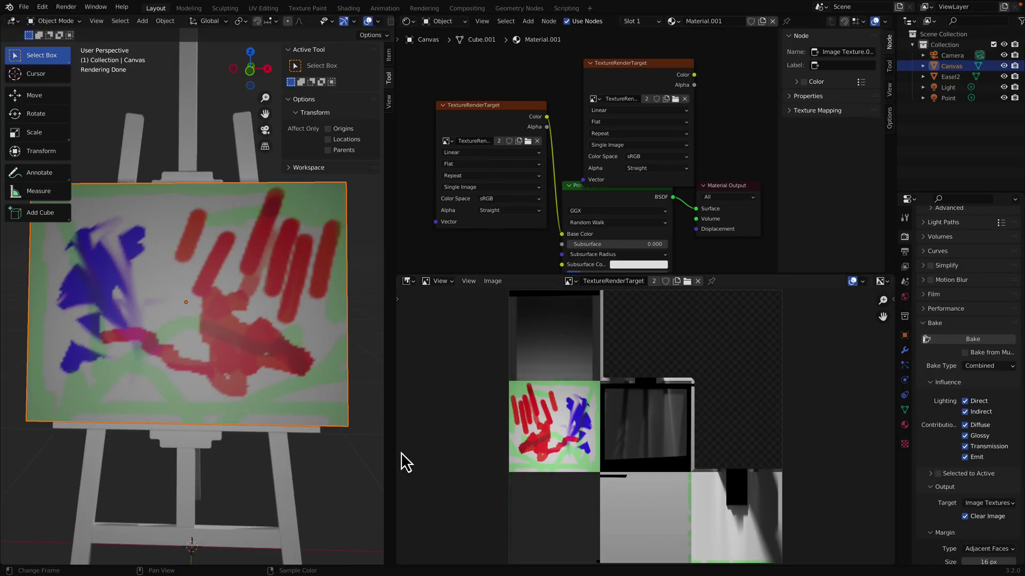
Switch the canvas to Sculpt Mode and look through its tools down to Paint, Smear and the filters.
{"action": "left_click", "coordinate": [65, 21]}
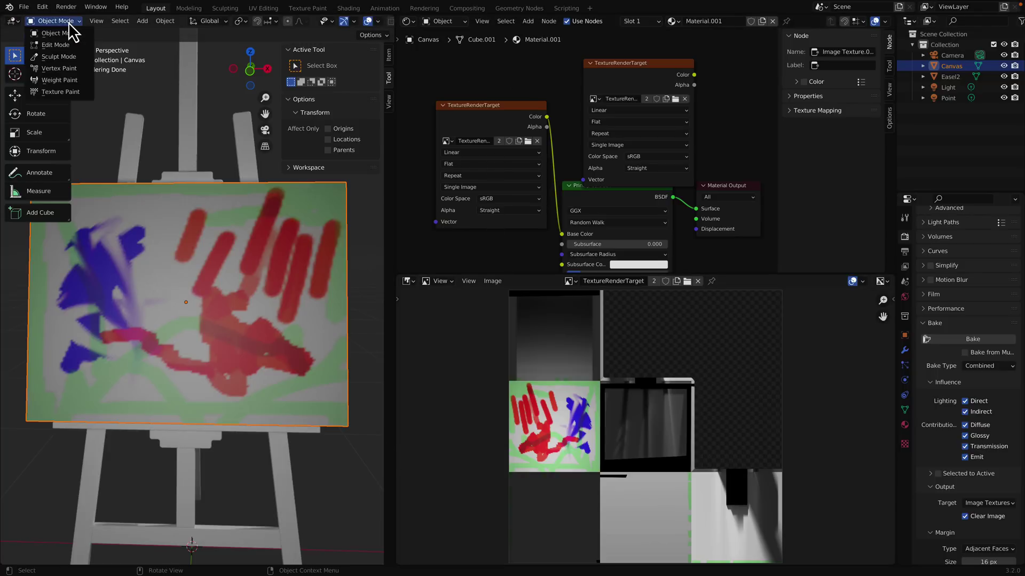
{"action": "left_click", "coordinate": [59, 57]}
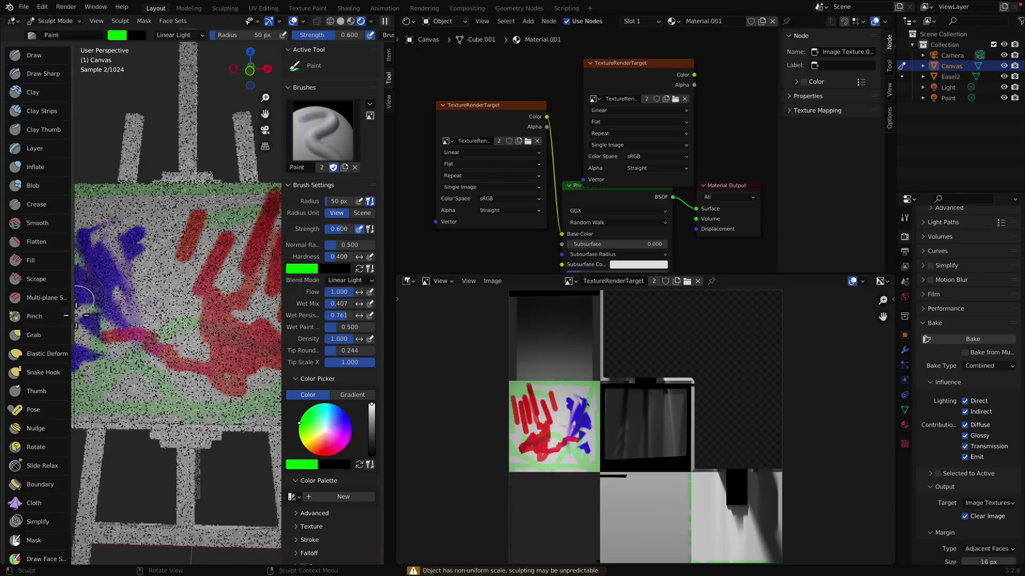
{"action": "scroll", "coordinate": [55, 352], "scroll_direction": "down", "scroll_amount": 3}
{"action": "scroll", "coordinate": [53, 351], "scroll_direction": "down", "scroll_amount": 7}
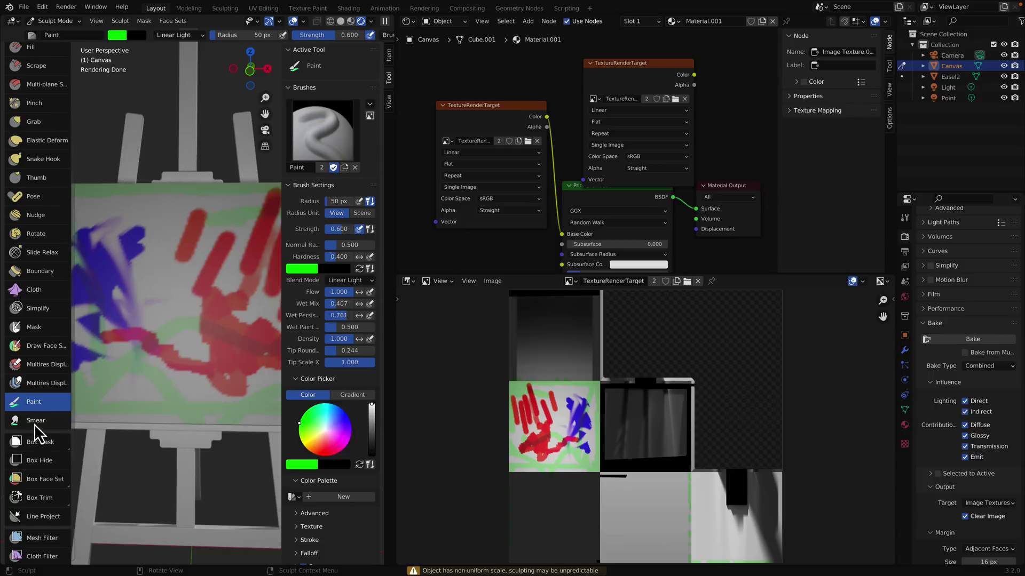
{"action": "scroll", "coordinate": [33, 432], "scroll_direction": "down", "scroll_amount": 5}
{"action": "scroll", "coordinate": [35, 434], "scroll_direction": "down", "scroll_amount": 1}
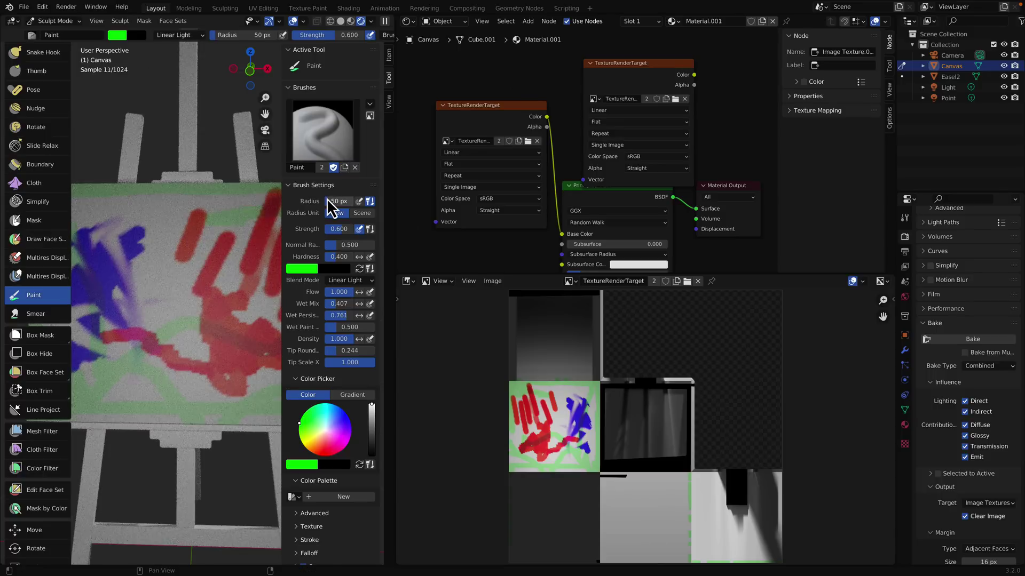
Delete the Image Texture node that feeds the canvas material's Base Color.
{"action": "left_click", "coordinate": [537, 117]}
{"action": "key", "text": "x"}
{"action": "right_click", "coordinate": [511, 100]}
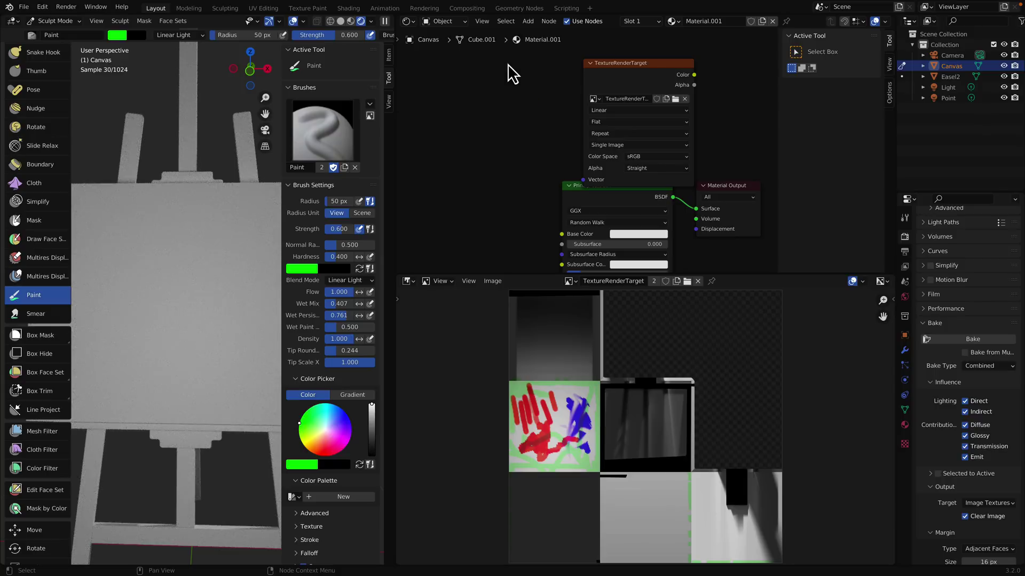
Add a Color Attribute node with its Color connected to the Principled BSDF's Base Color, and show the viewport in Material Preview shading.
{"action": "left_click", "coordinate": [527, 21]}
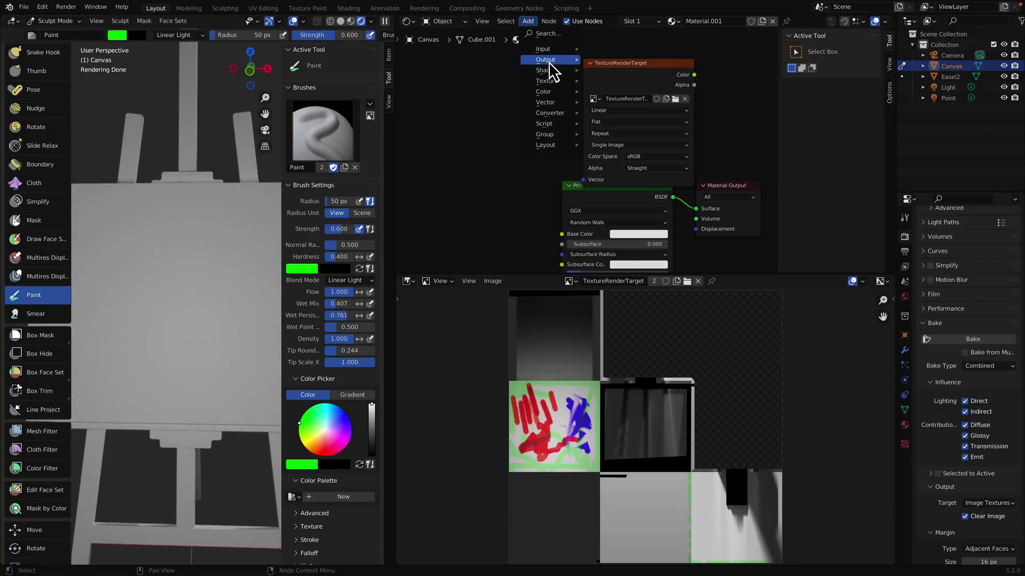
{"action": "mouse_move", "coordinate": [554, 56]}
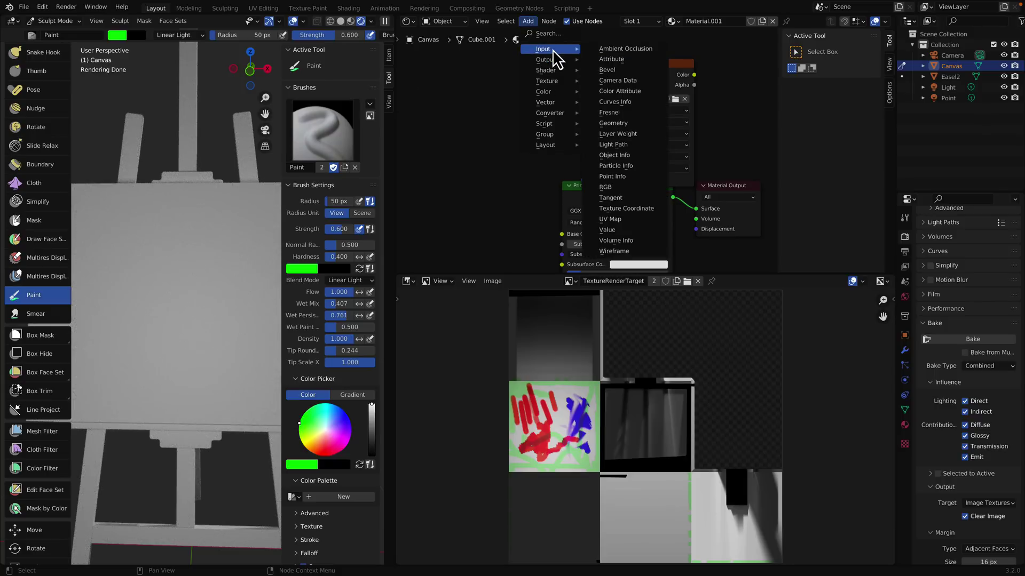
{"action": "left_click", "coordinate": [613, 95]}
{"action": "left_click", "coordinate": [451, 143]}
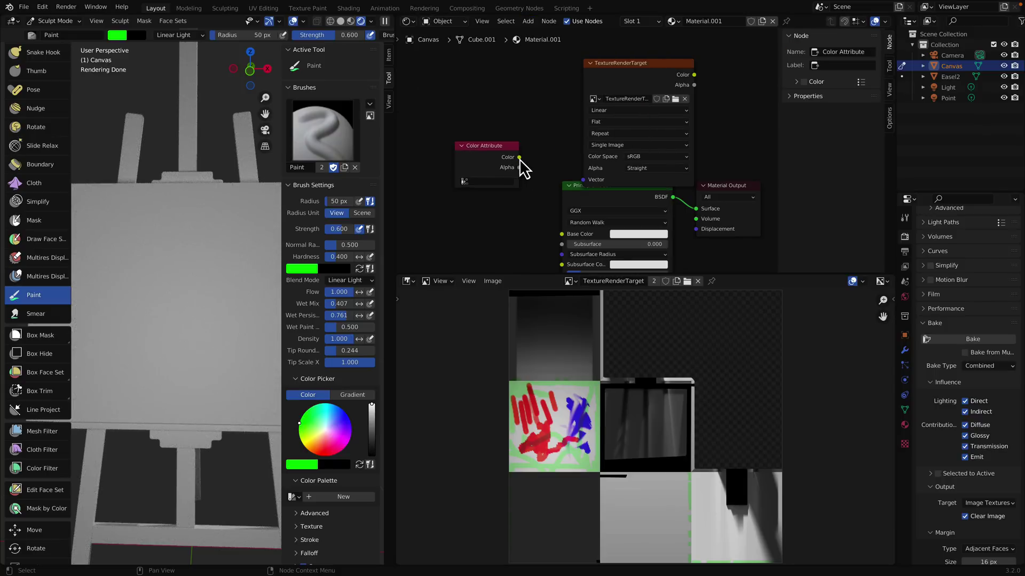
{"action": "left_click_drag", "start_coordinate": [518, 158], "coordinate": [561, 234]}
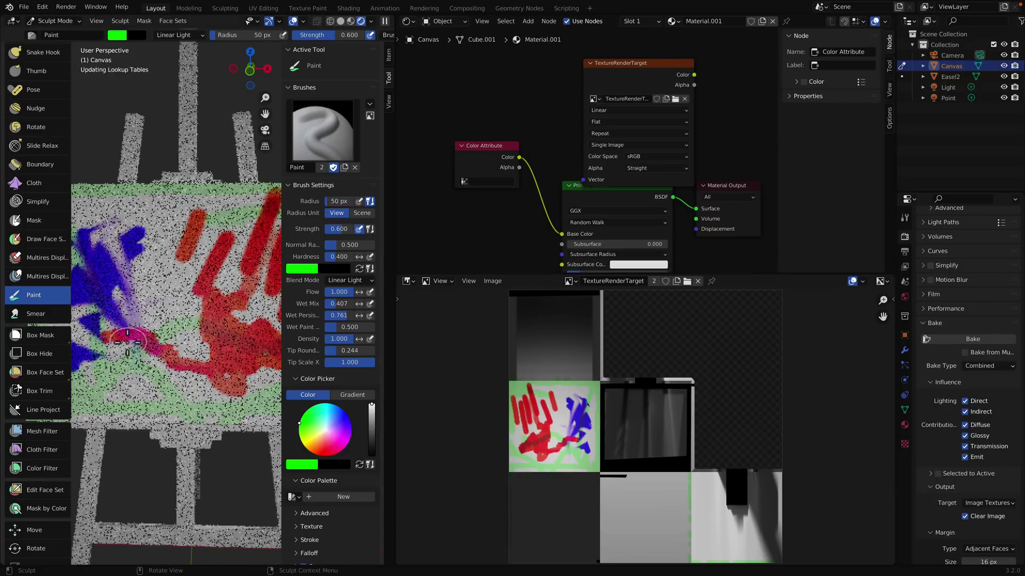
{"action": "left_click", "coordinate": [351, 21]}
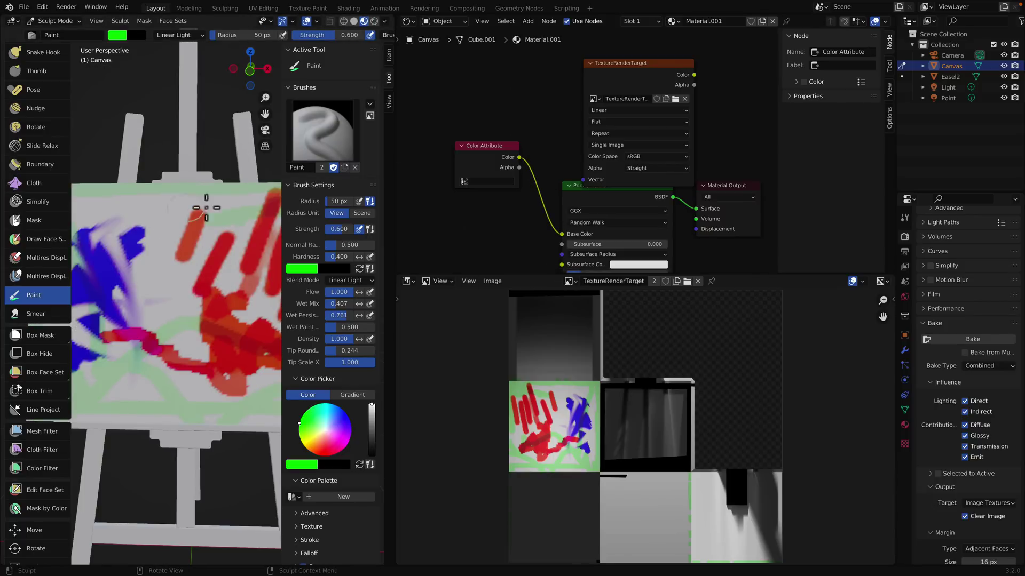